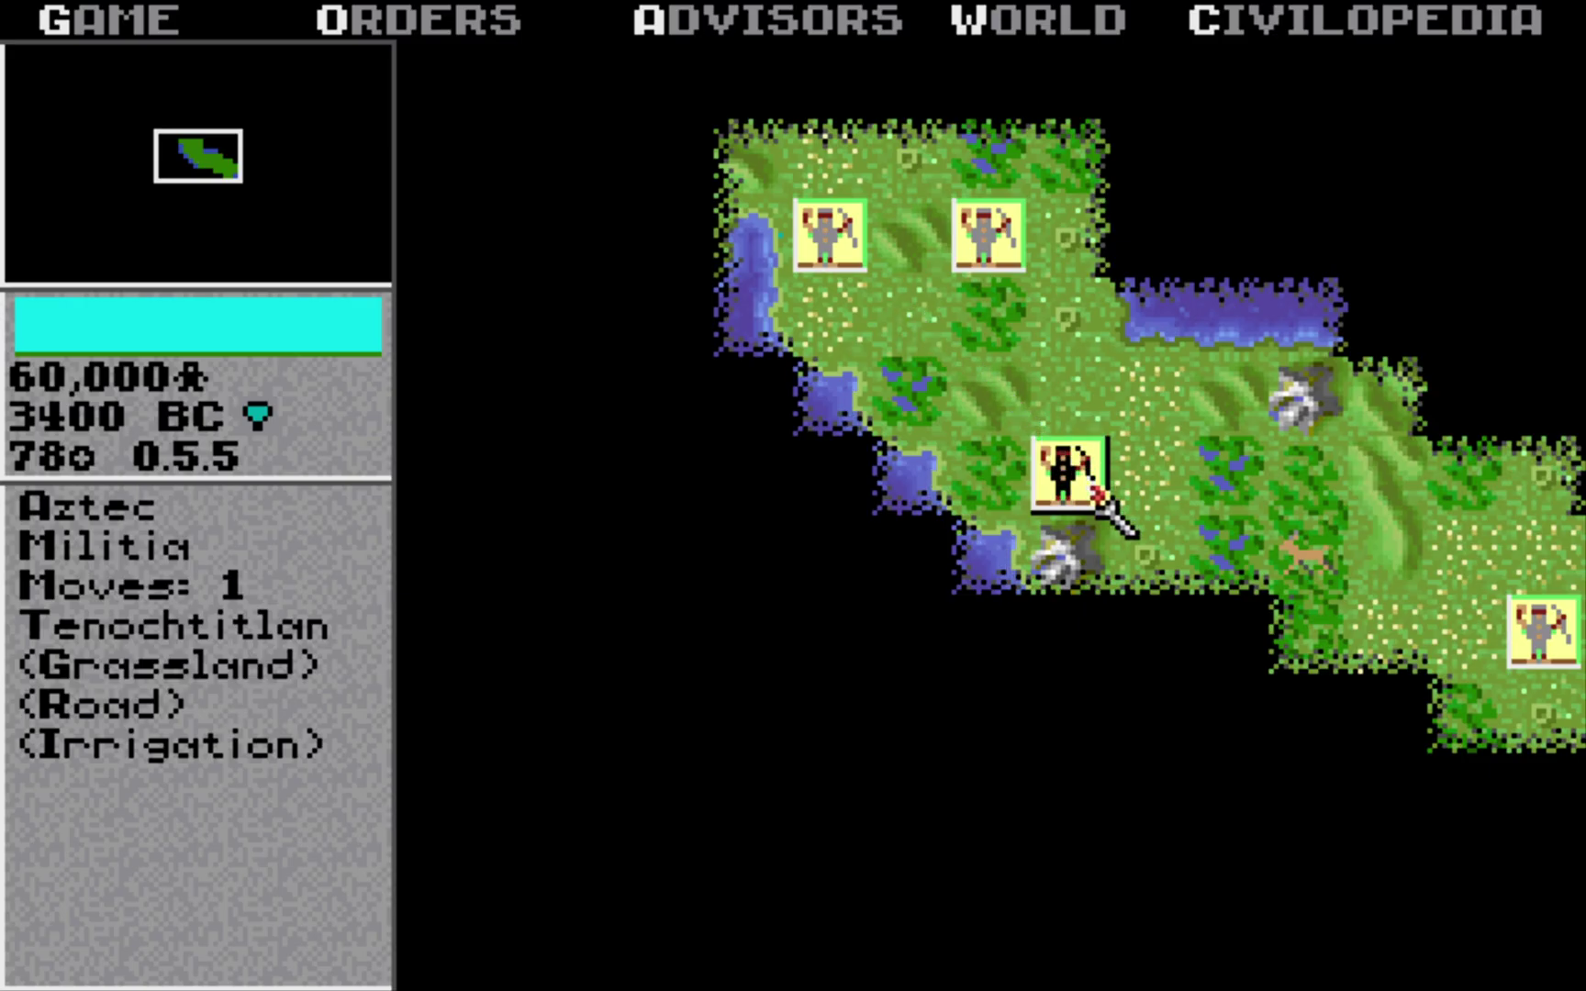
left_click(1098, 513)
left_click(489, 23)
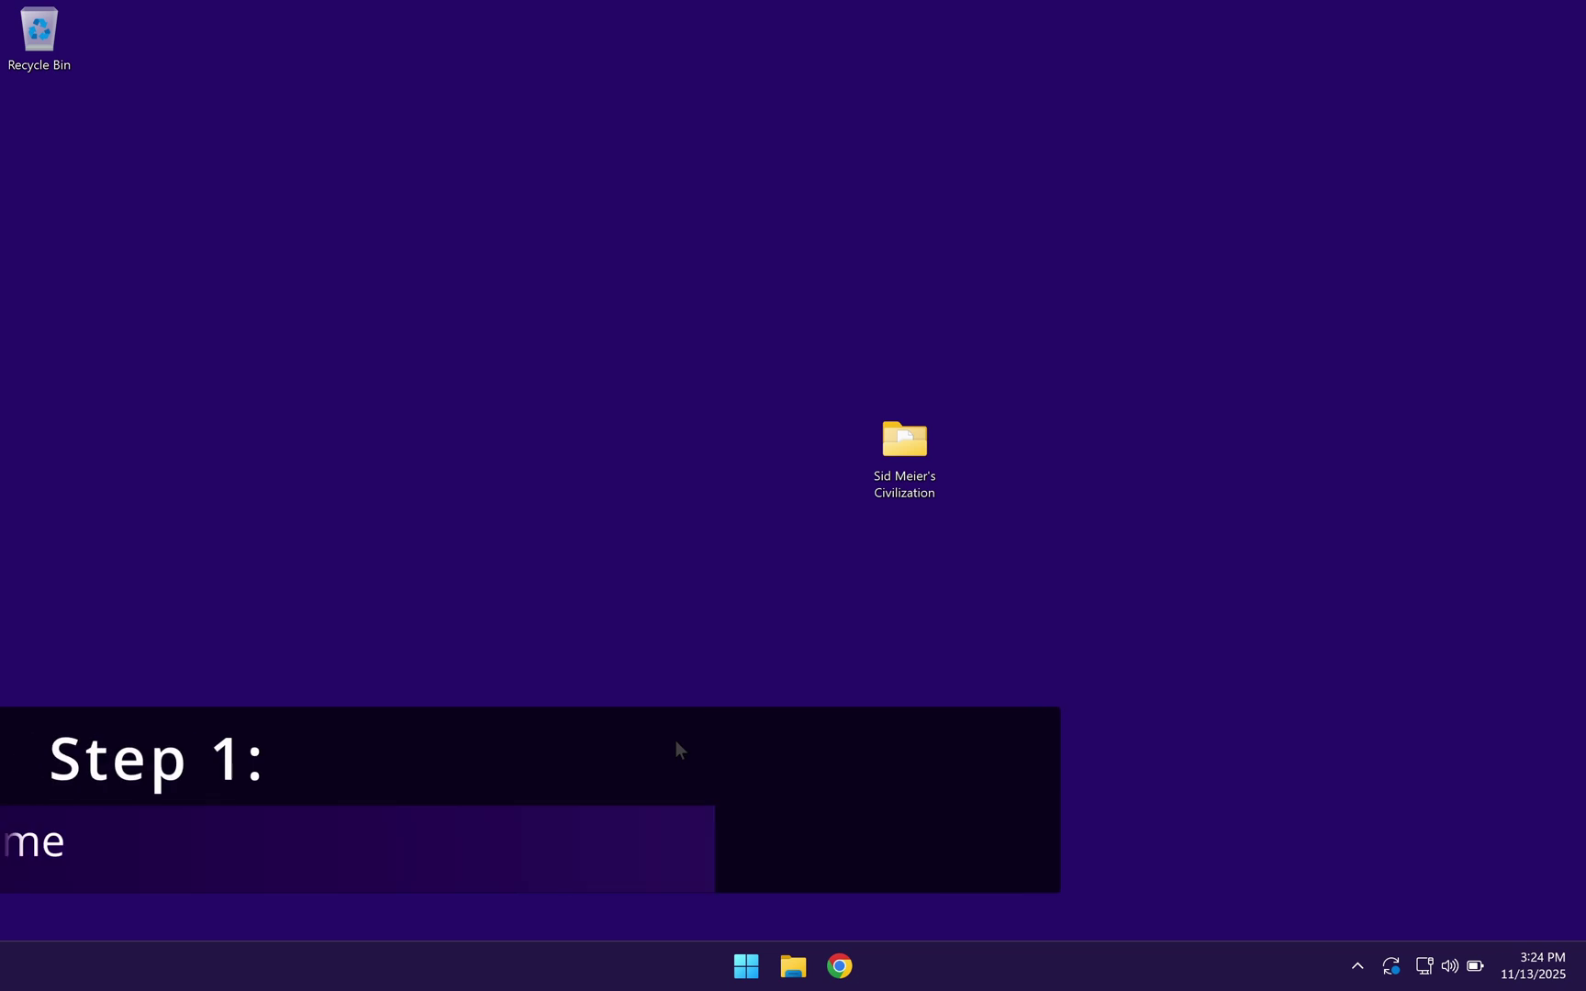
Open the Sid Meier's Civilization folder on the desktop and locate the CIV.EXE application in it
left_click_drag(814, 519, 1051, 345)
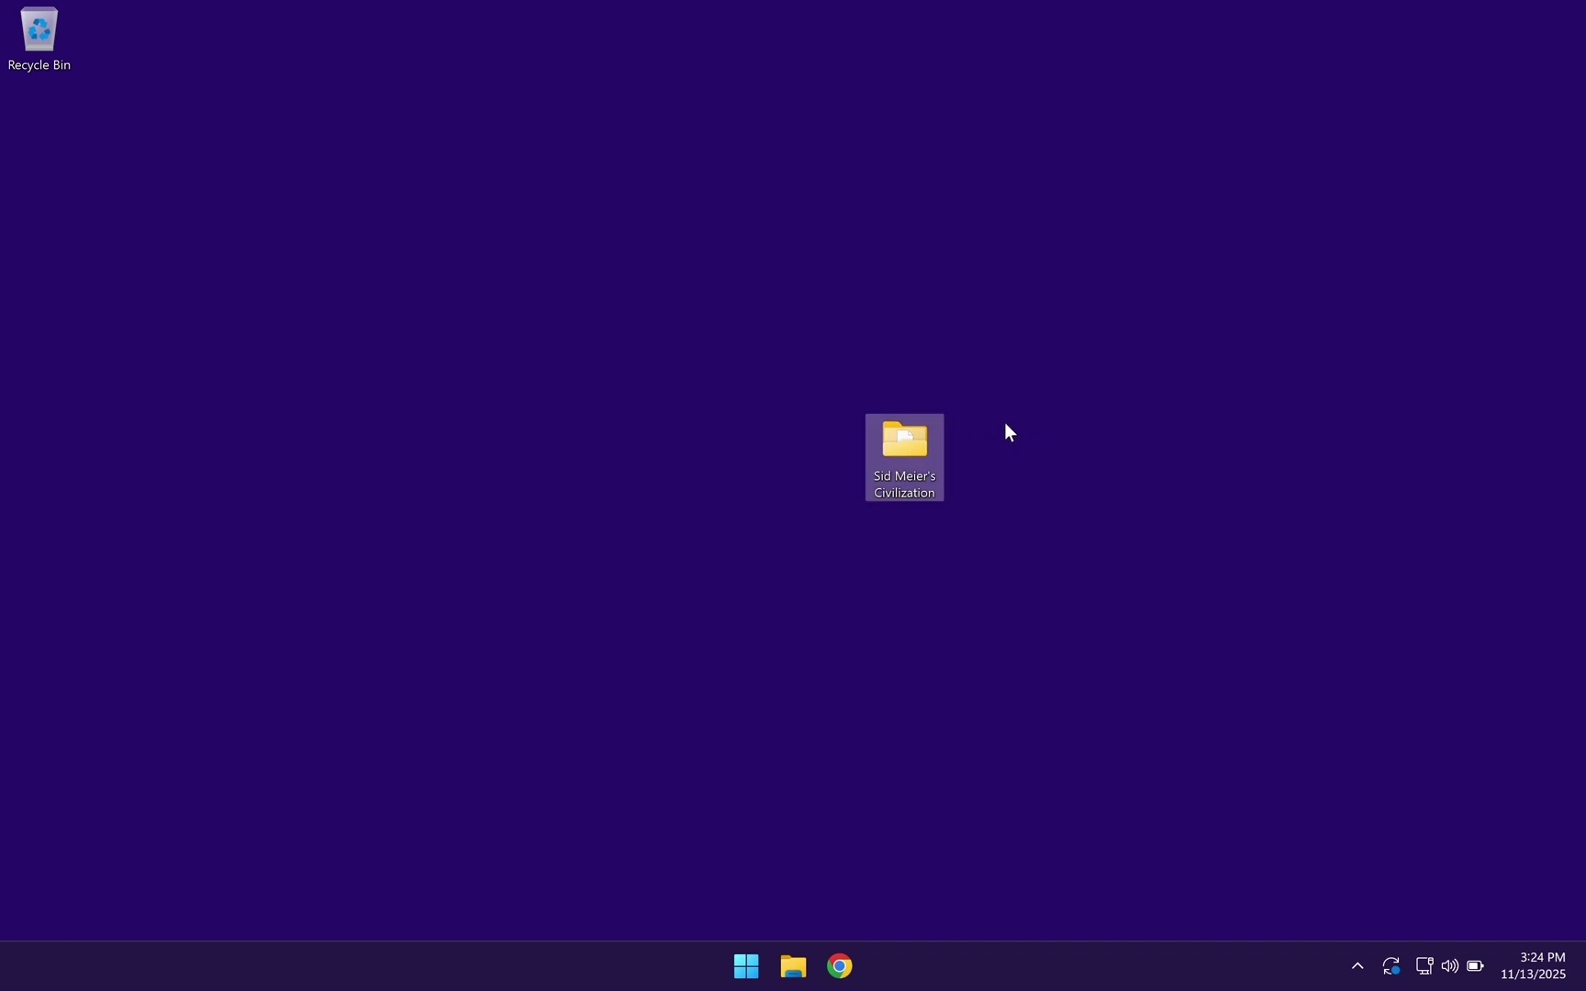
double_click(925, 447)
scroll(925, 449, "down", 12)
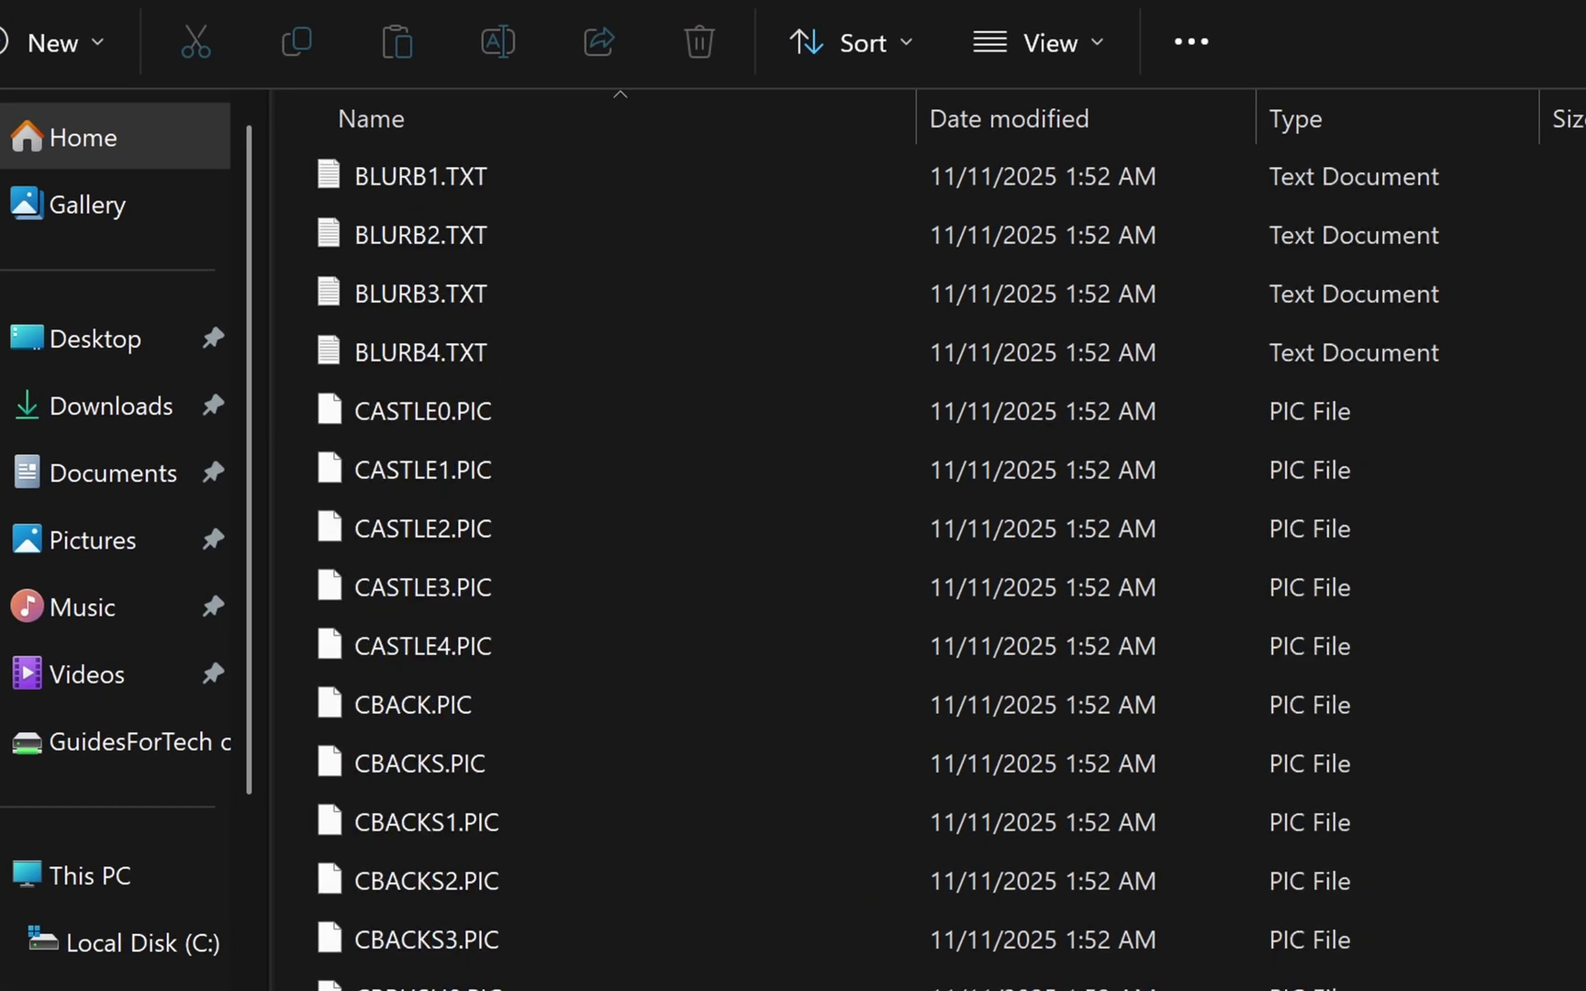
scroll(925, 568, "down", 9)
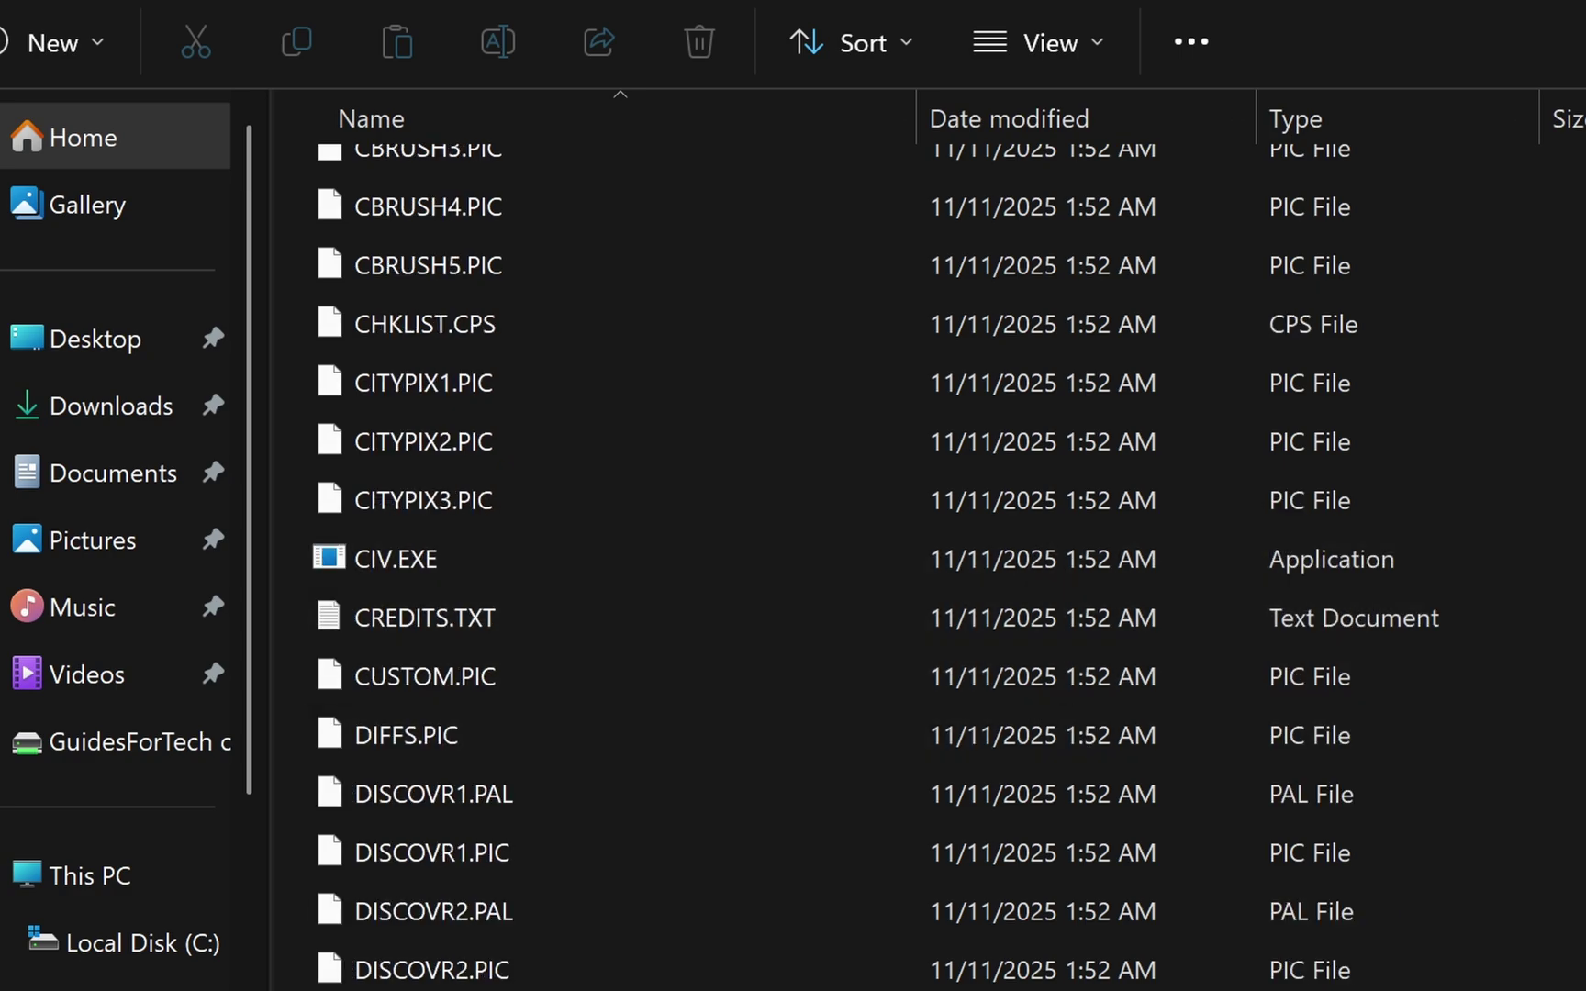
left_click(358, 566)
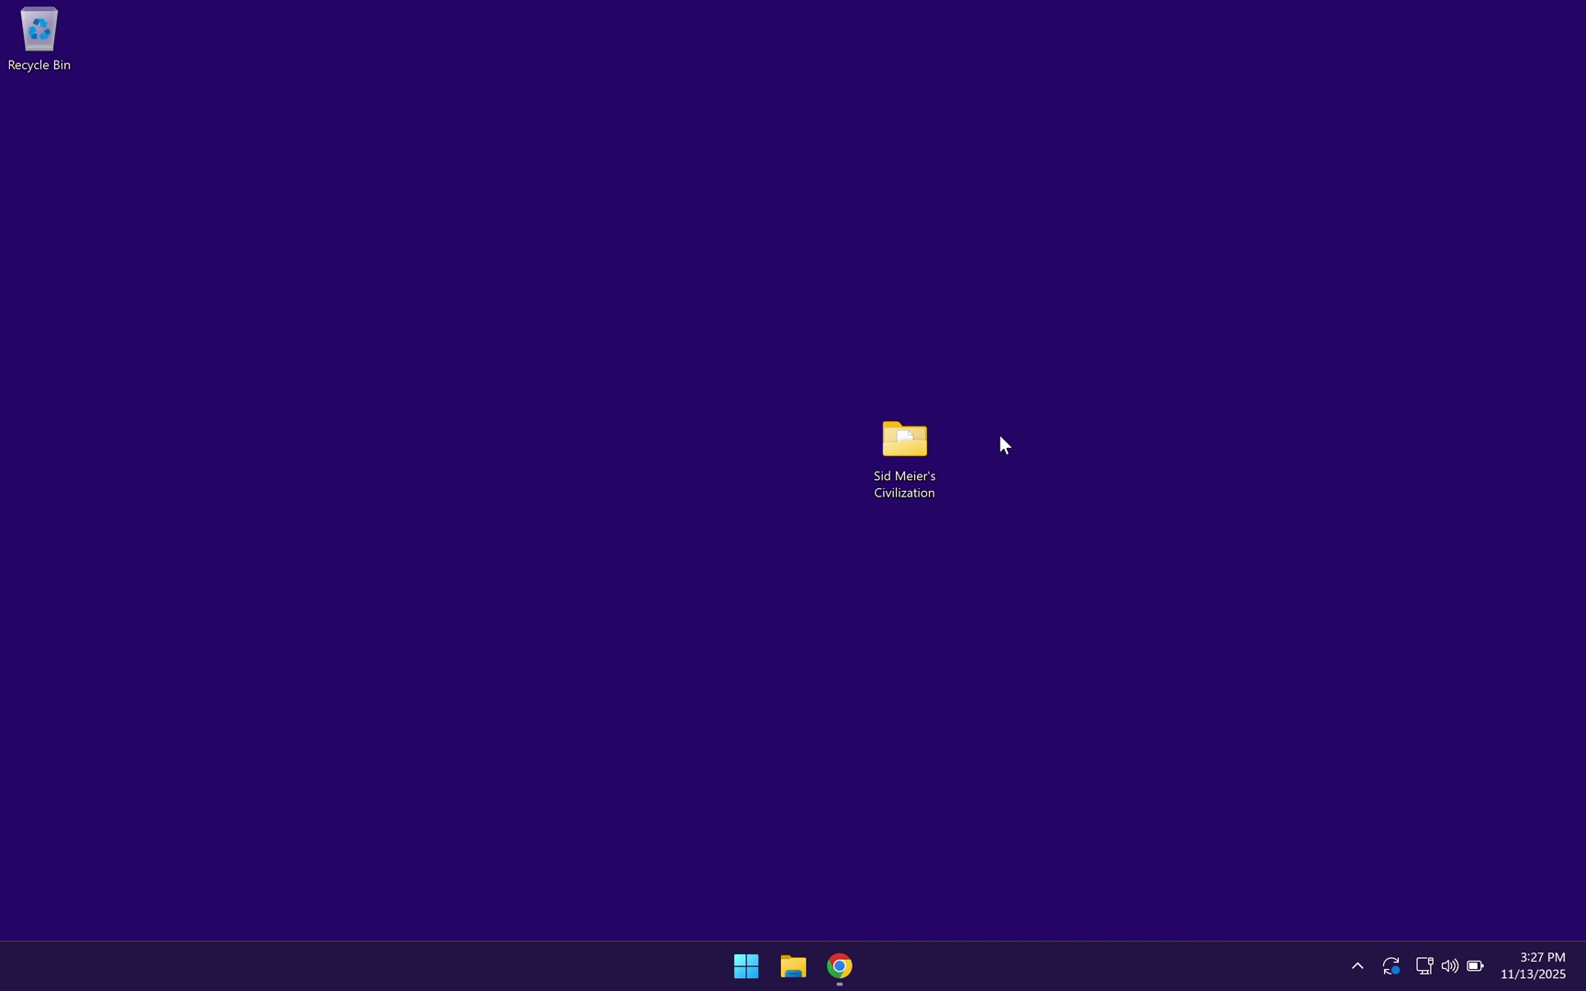
Switch to Chrome, go to dosbox.com/download.php?main=1 and download DOSBox 0.74-3
left_click(839, 965)
left_click(459, 79)
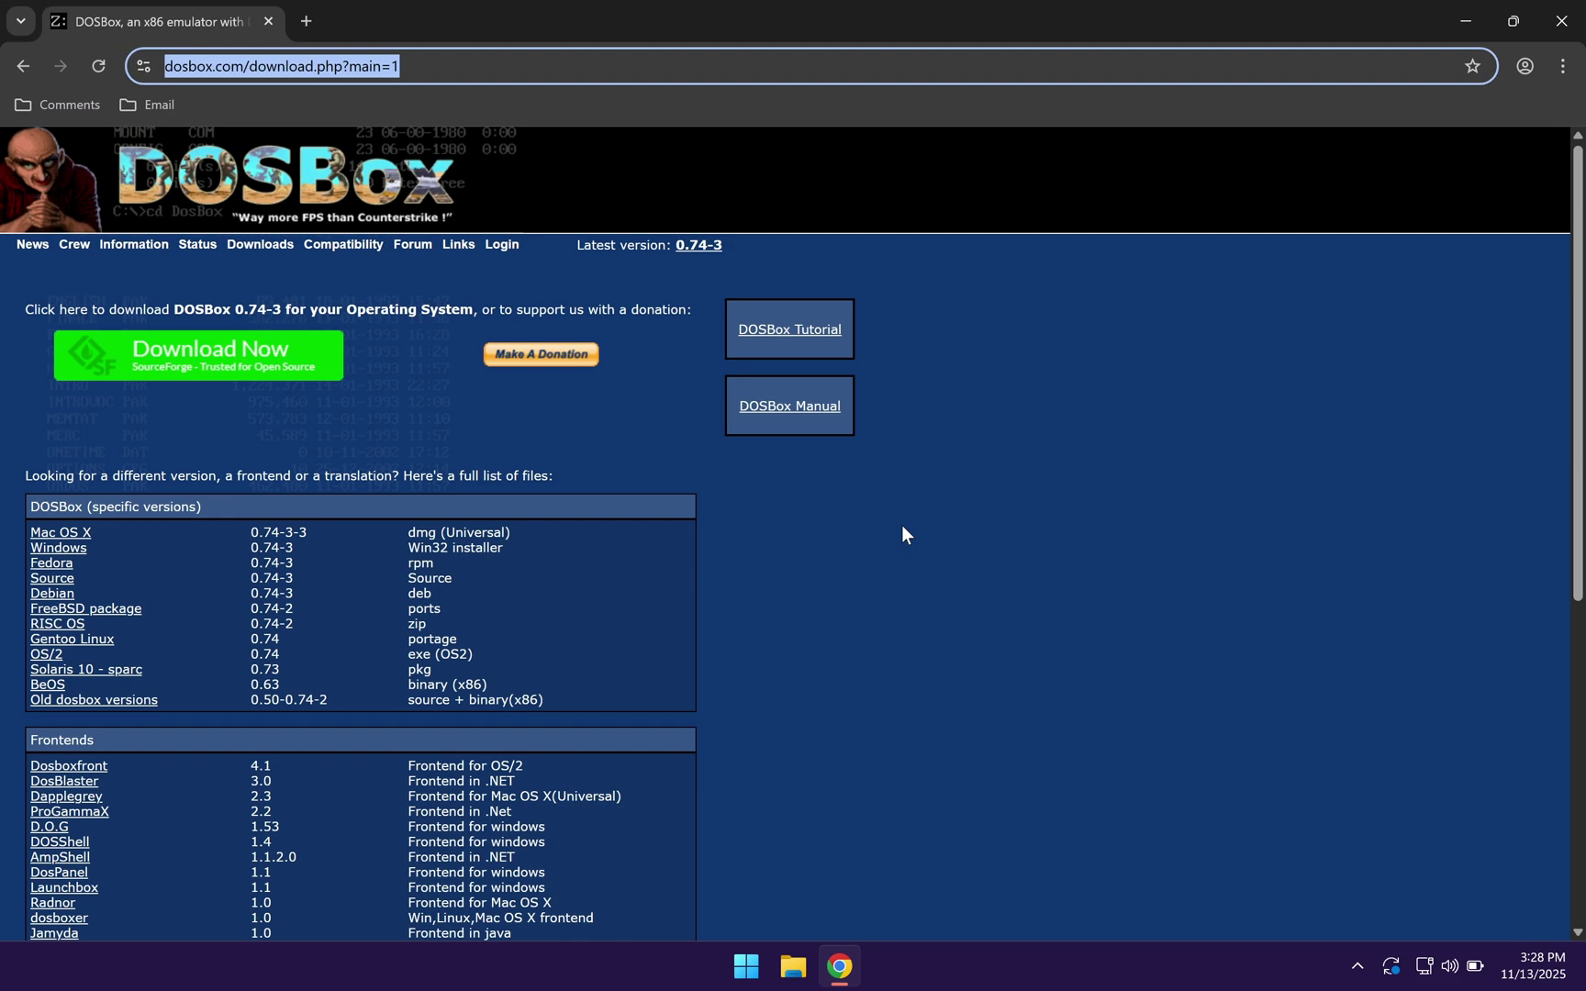
left_click(300, 362)
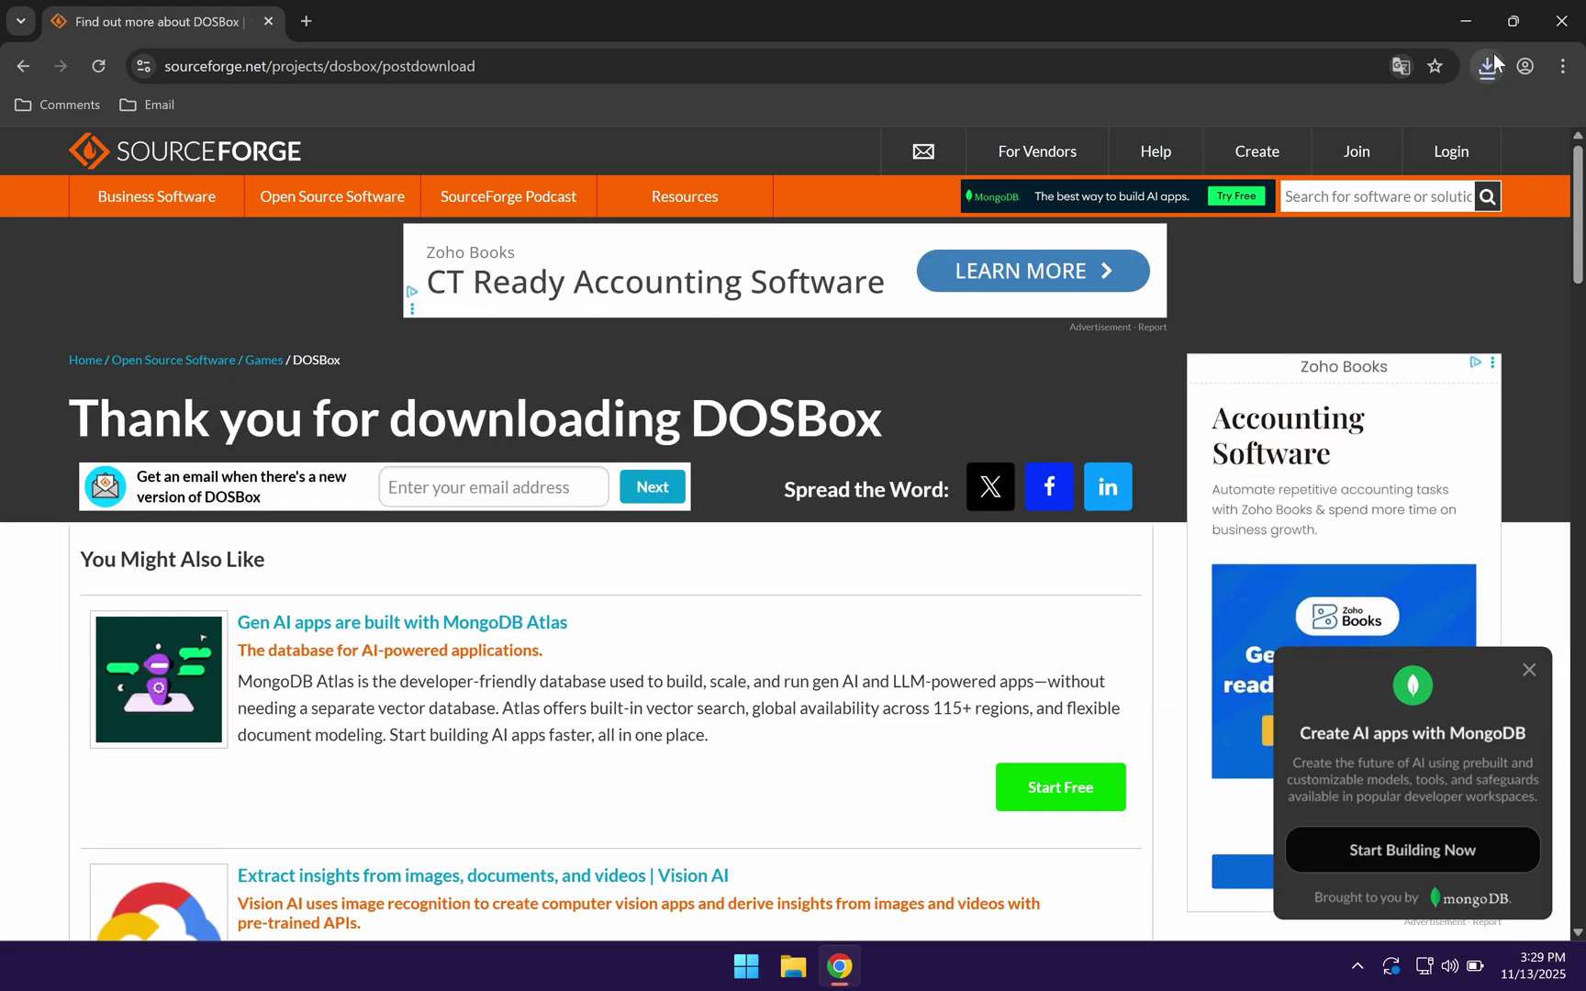
Show the downloaded DOSBox0.74-3-win32-installer.exe in its folder and move it to the desktop
left_click(1486, 66)
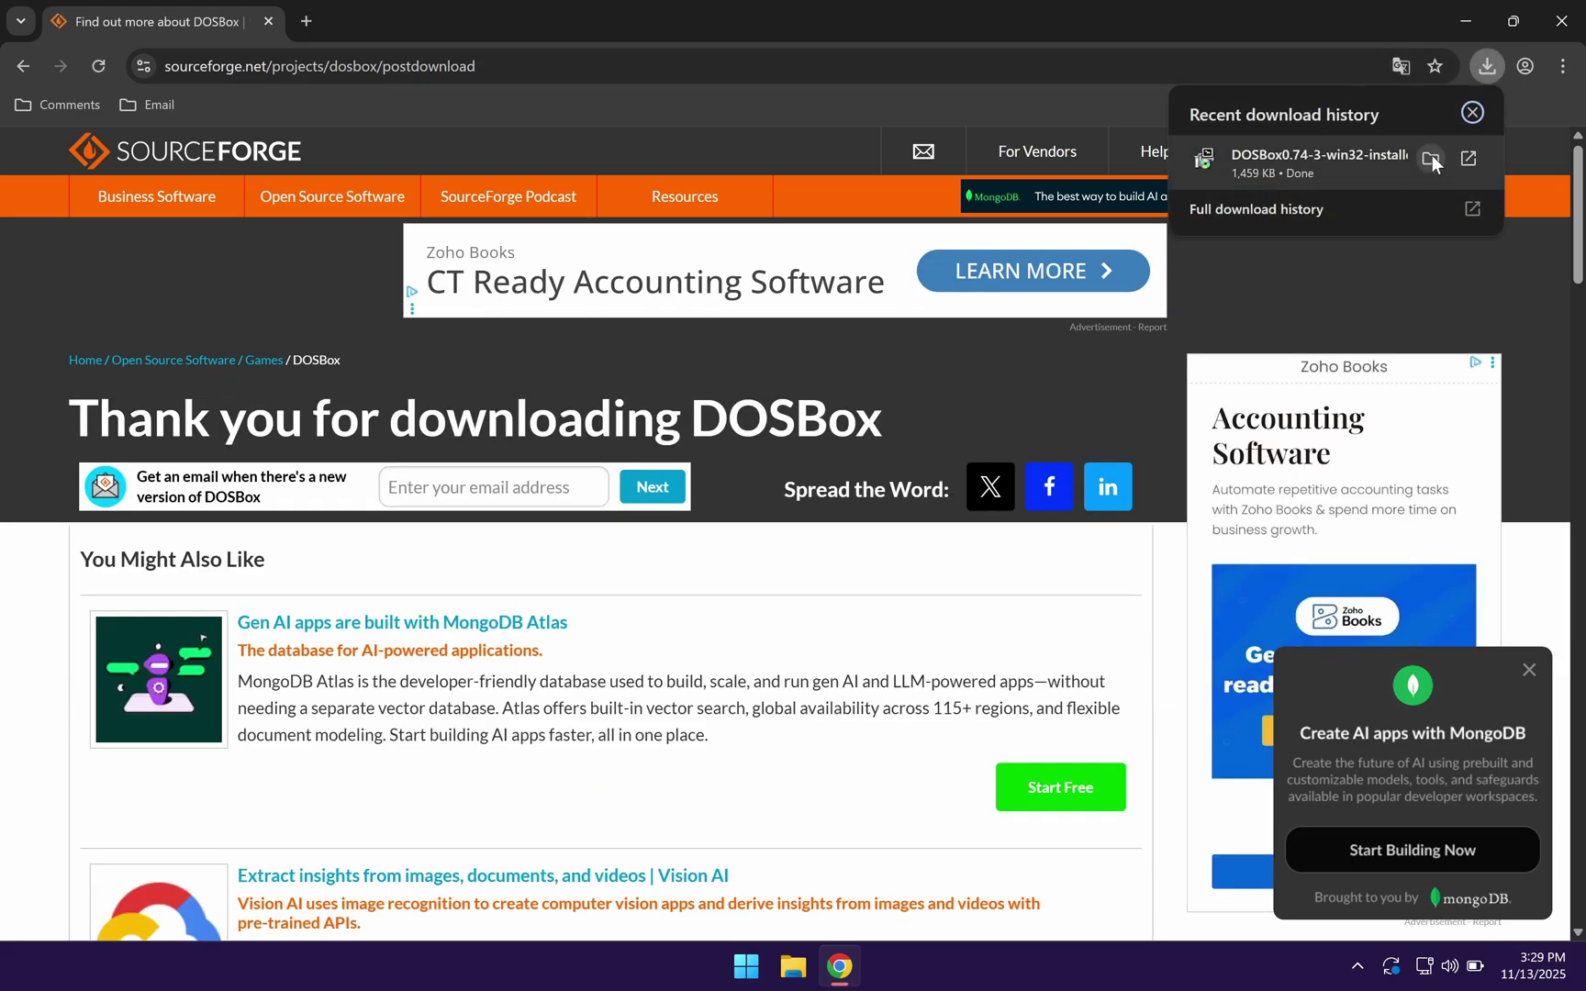
left_click(1433, 156)
left_click(1464, 12)
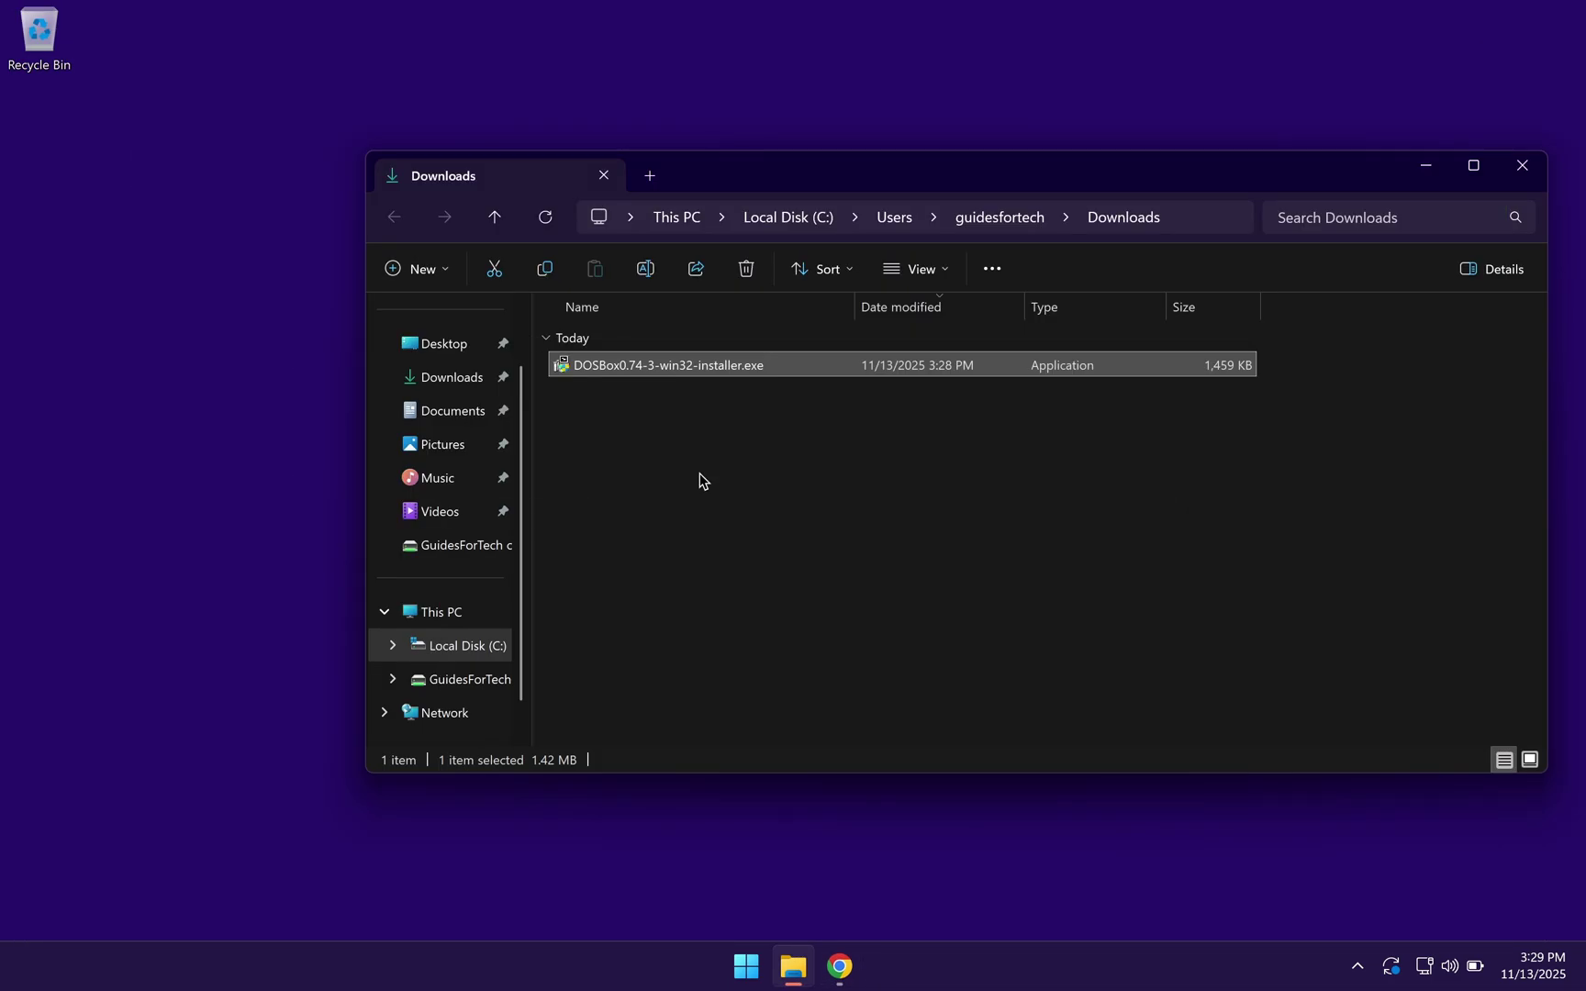
left_click_drag(710, 370, 278, 362)
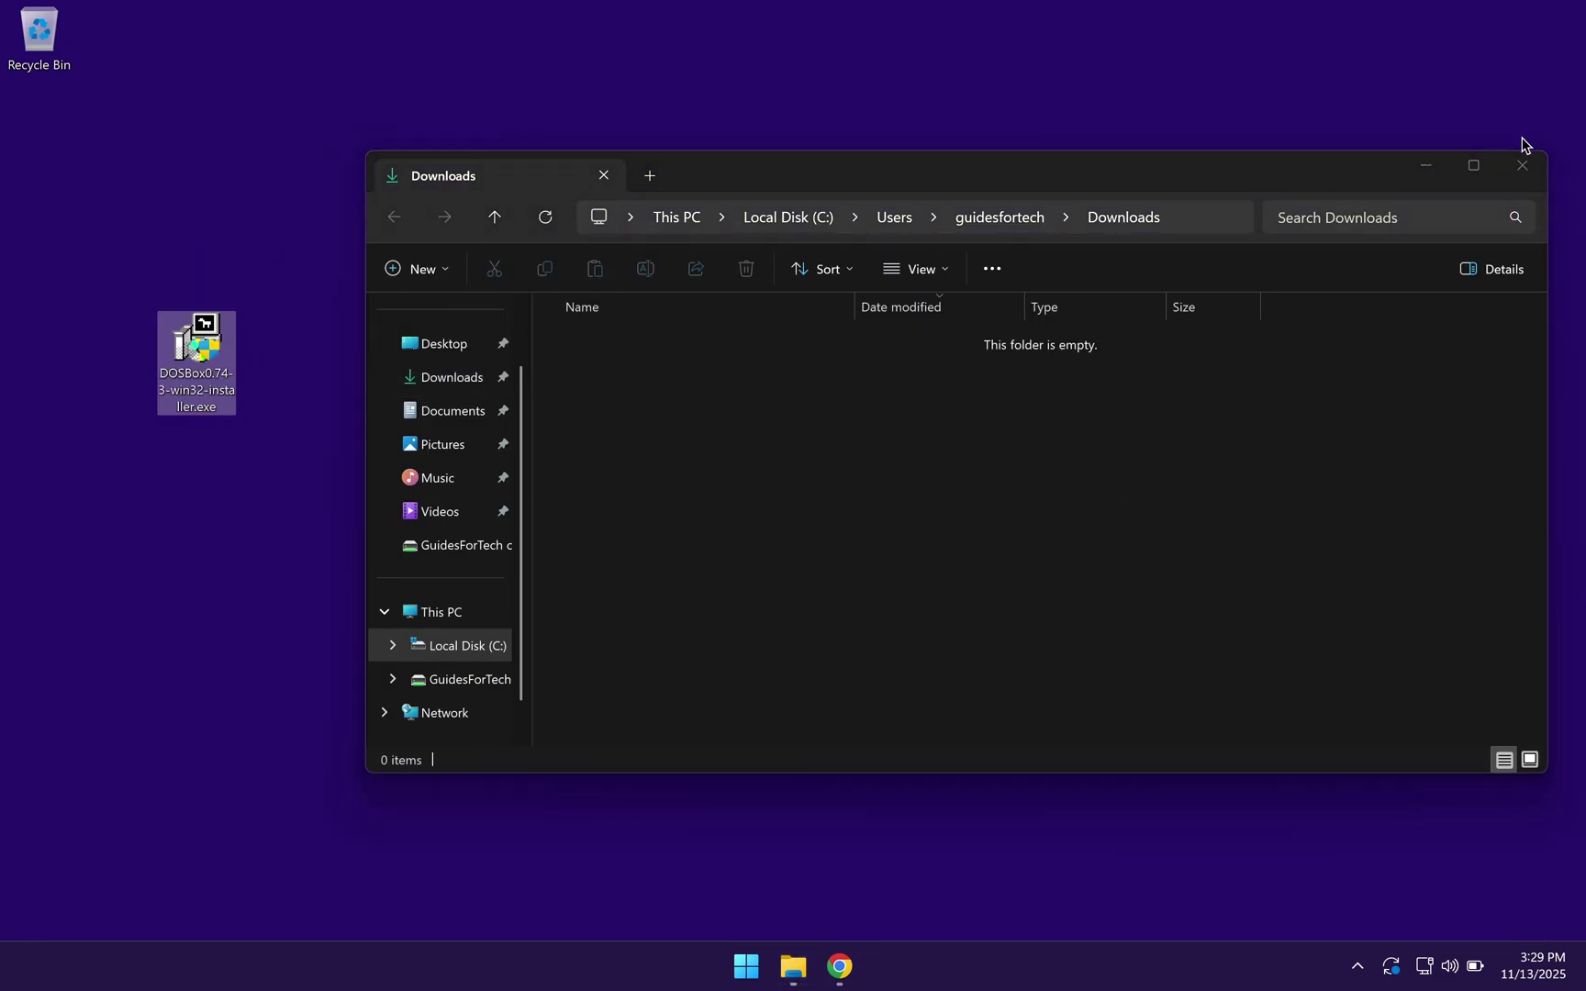
left_click(1521, 165)
Run the DOSBox installer and install the core files and desktop shortcut to C:\Program Files (x86)\DOSBox-0.74-3
double_click(200, 335)
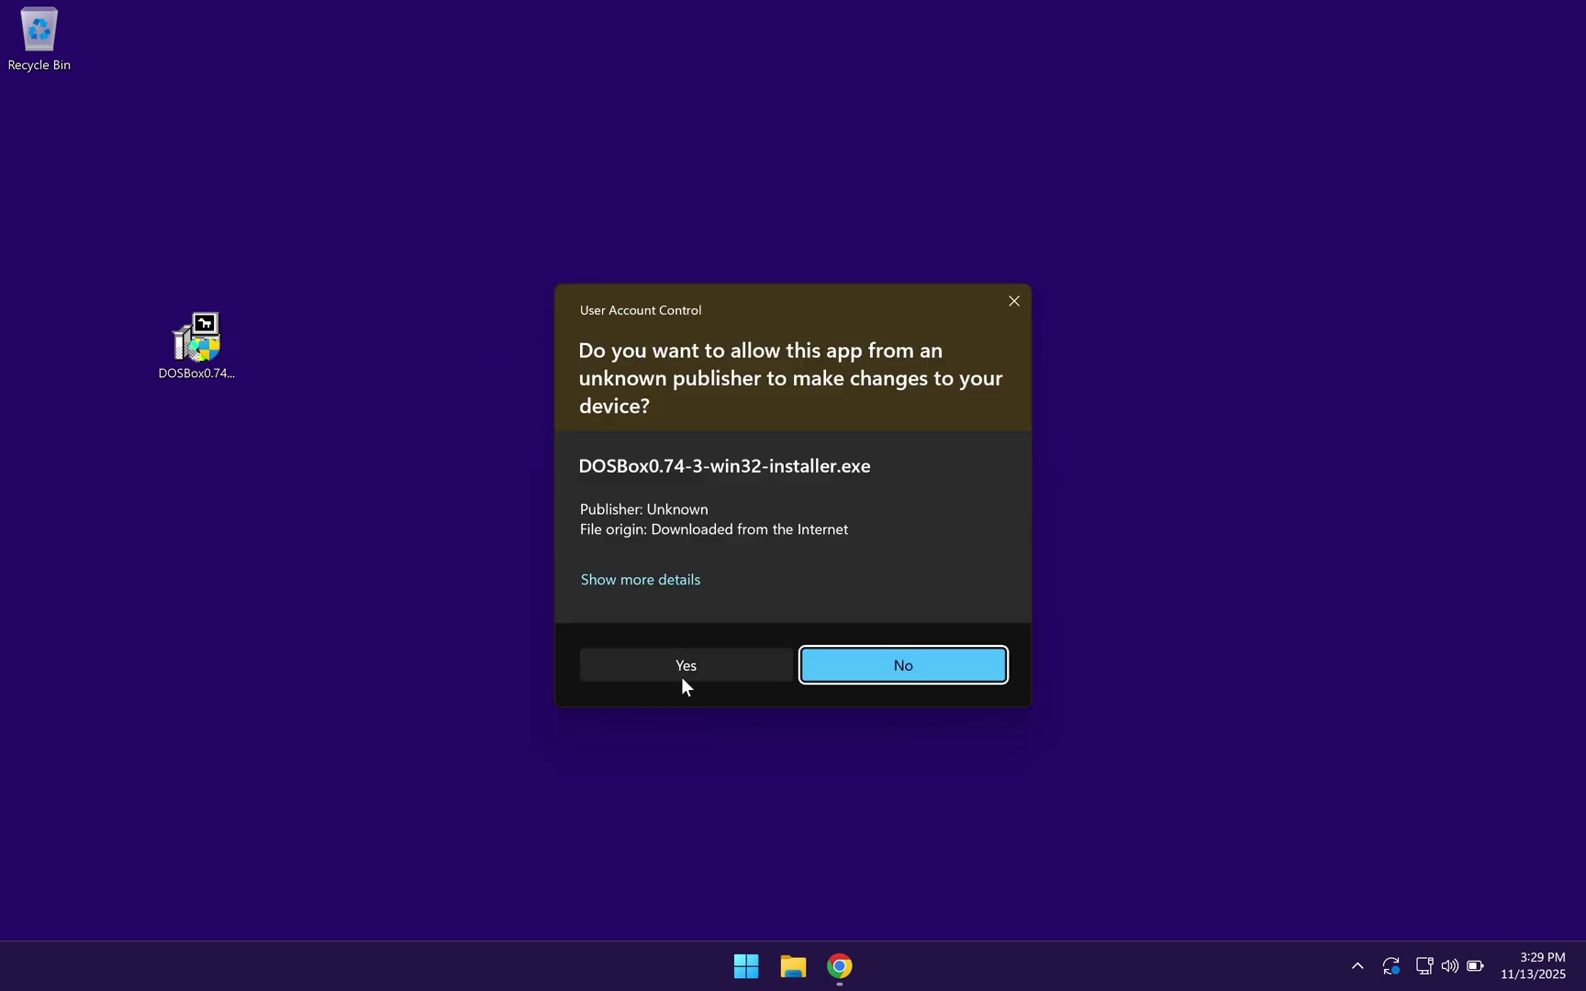
left_click(712, 672)
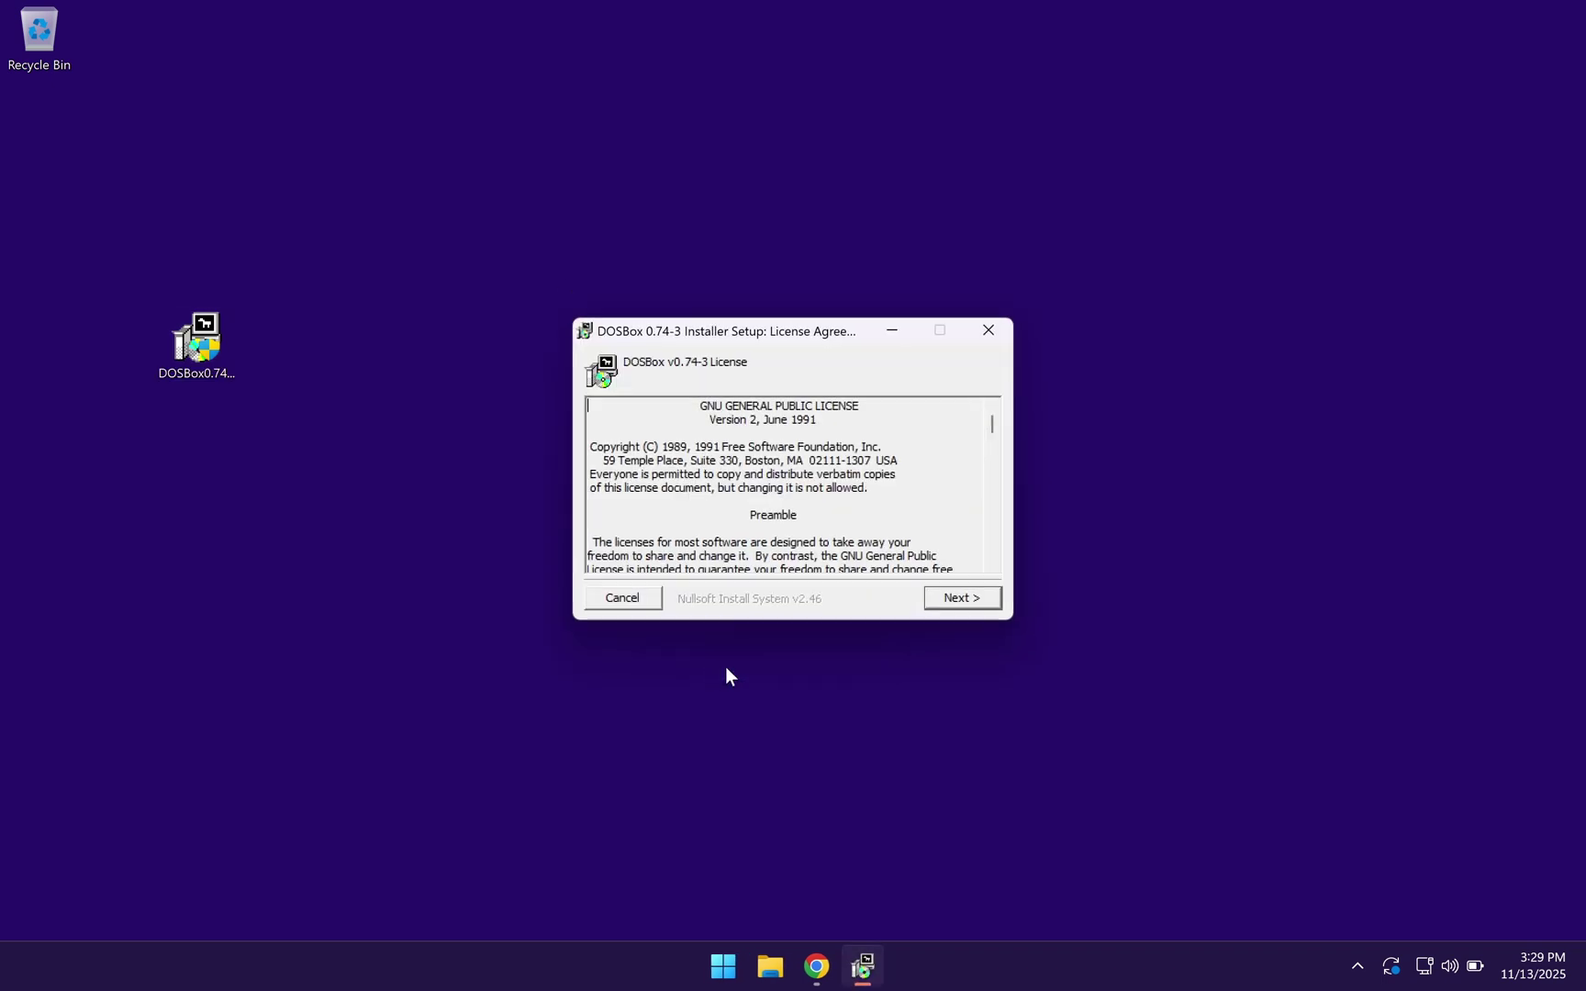
left_click(958, 599)
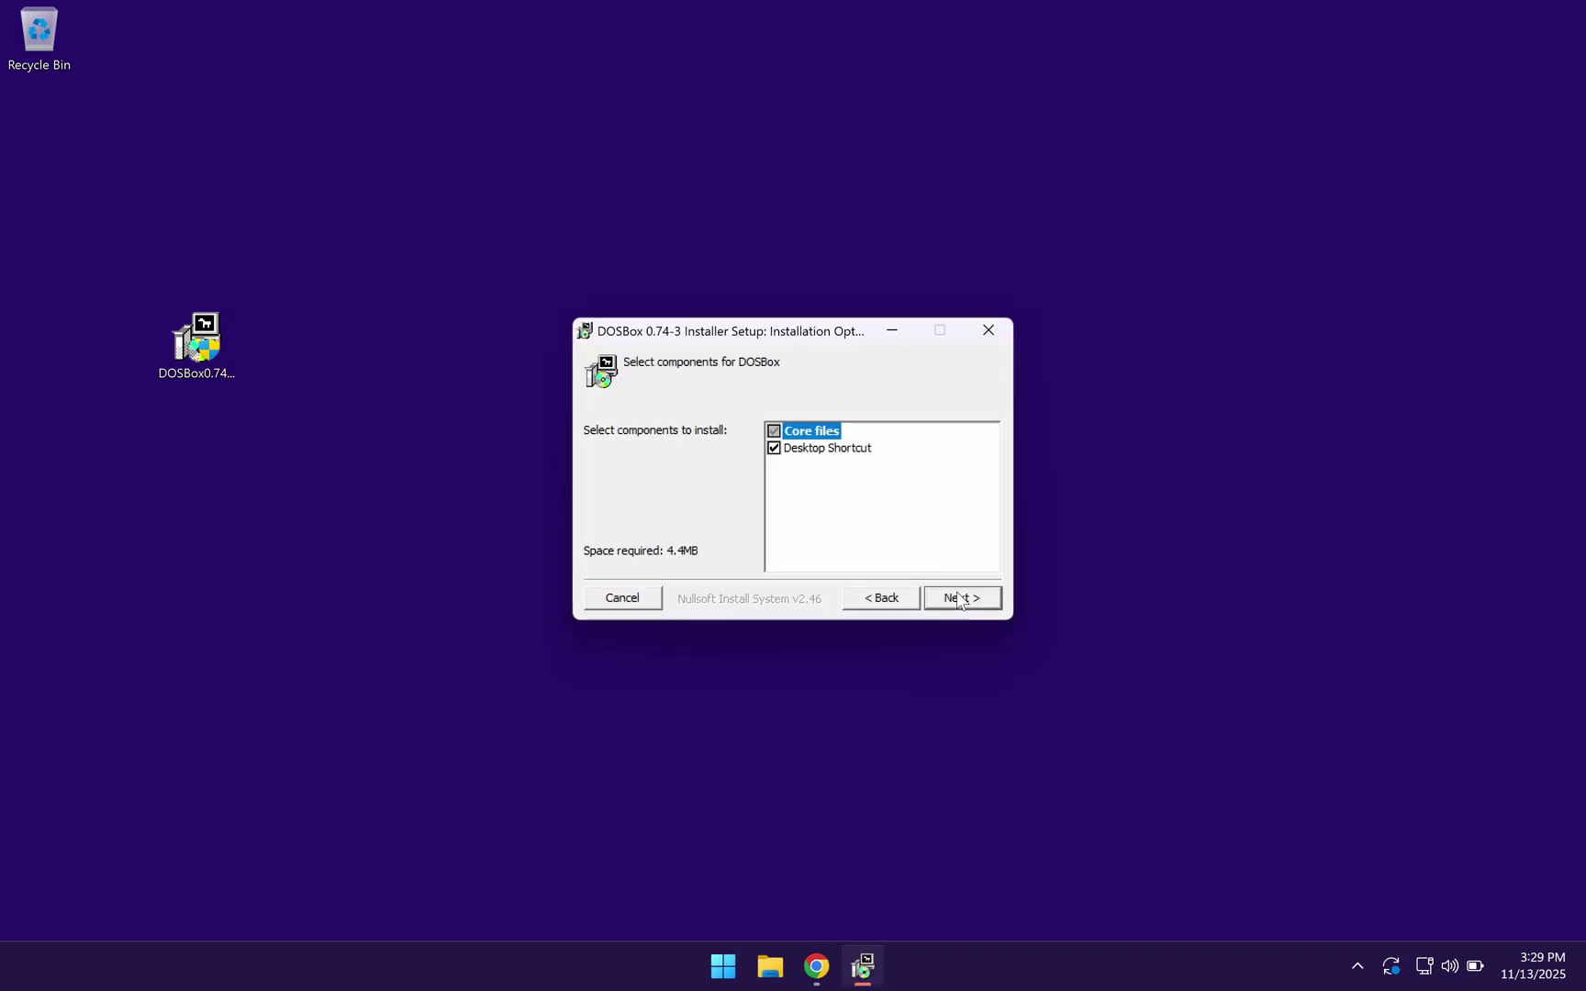
left_click(957, 600)
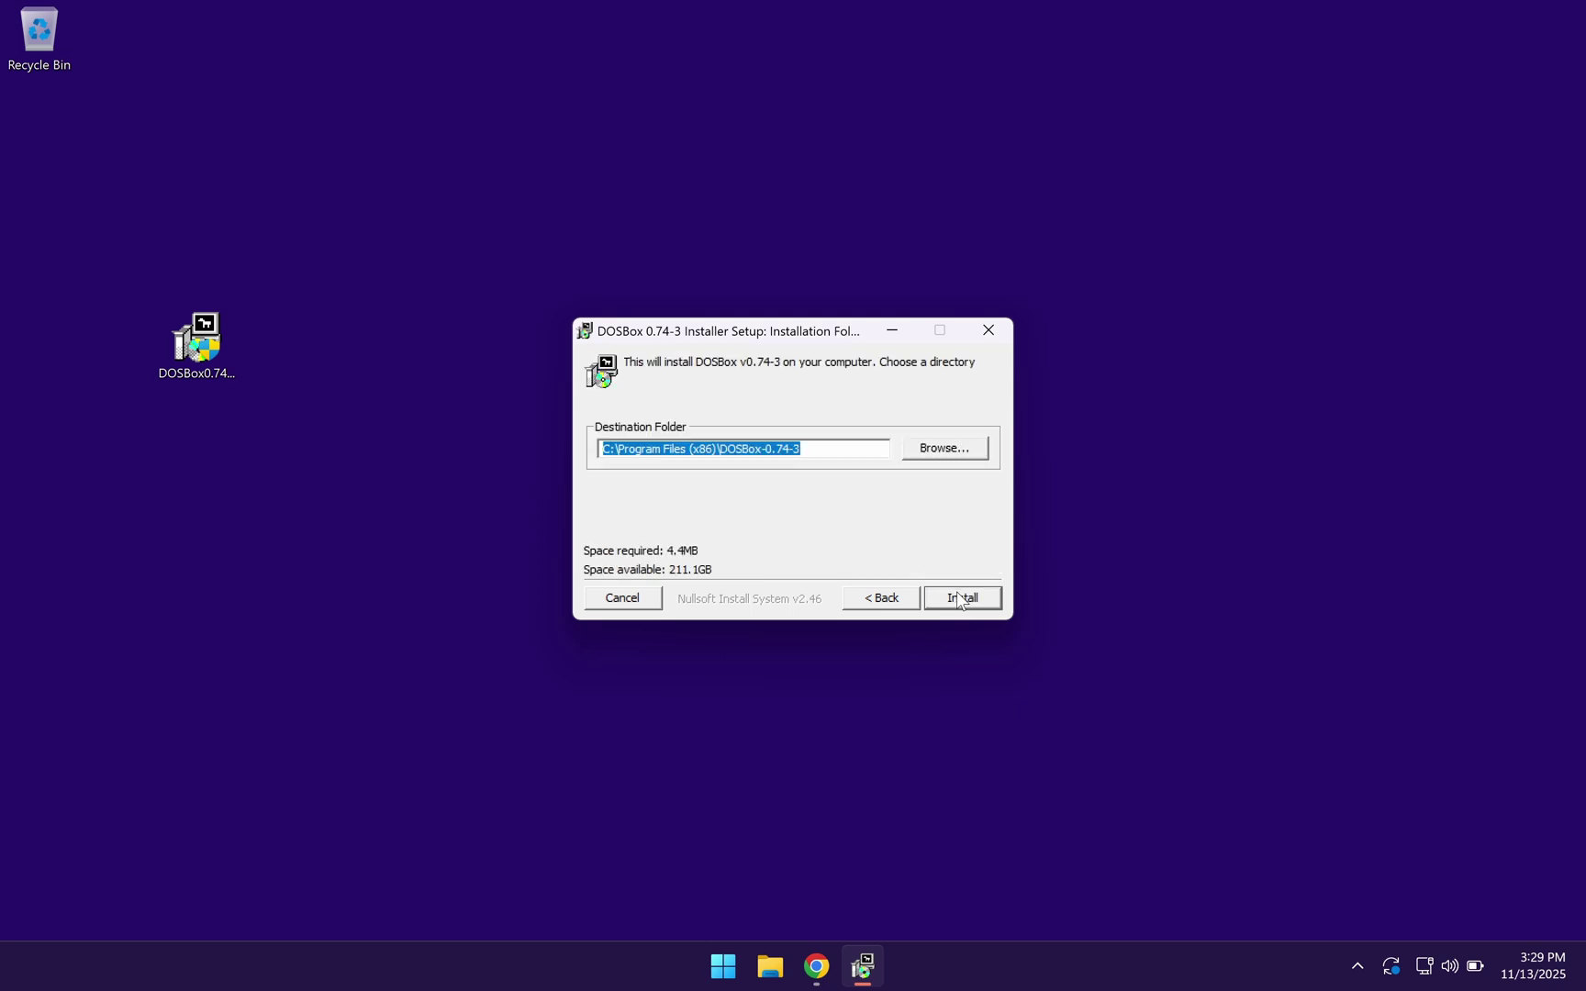
left_click(958, 599)
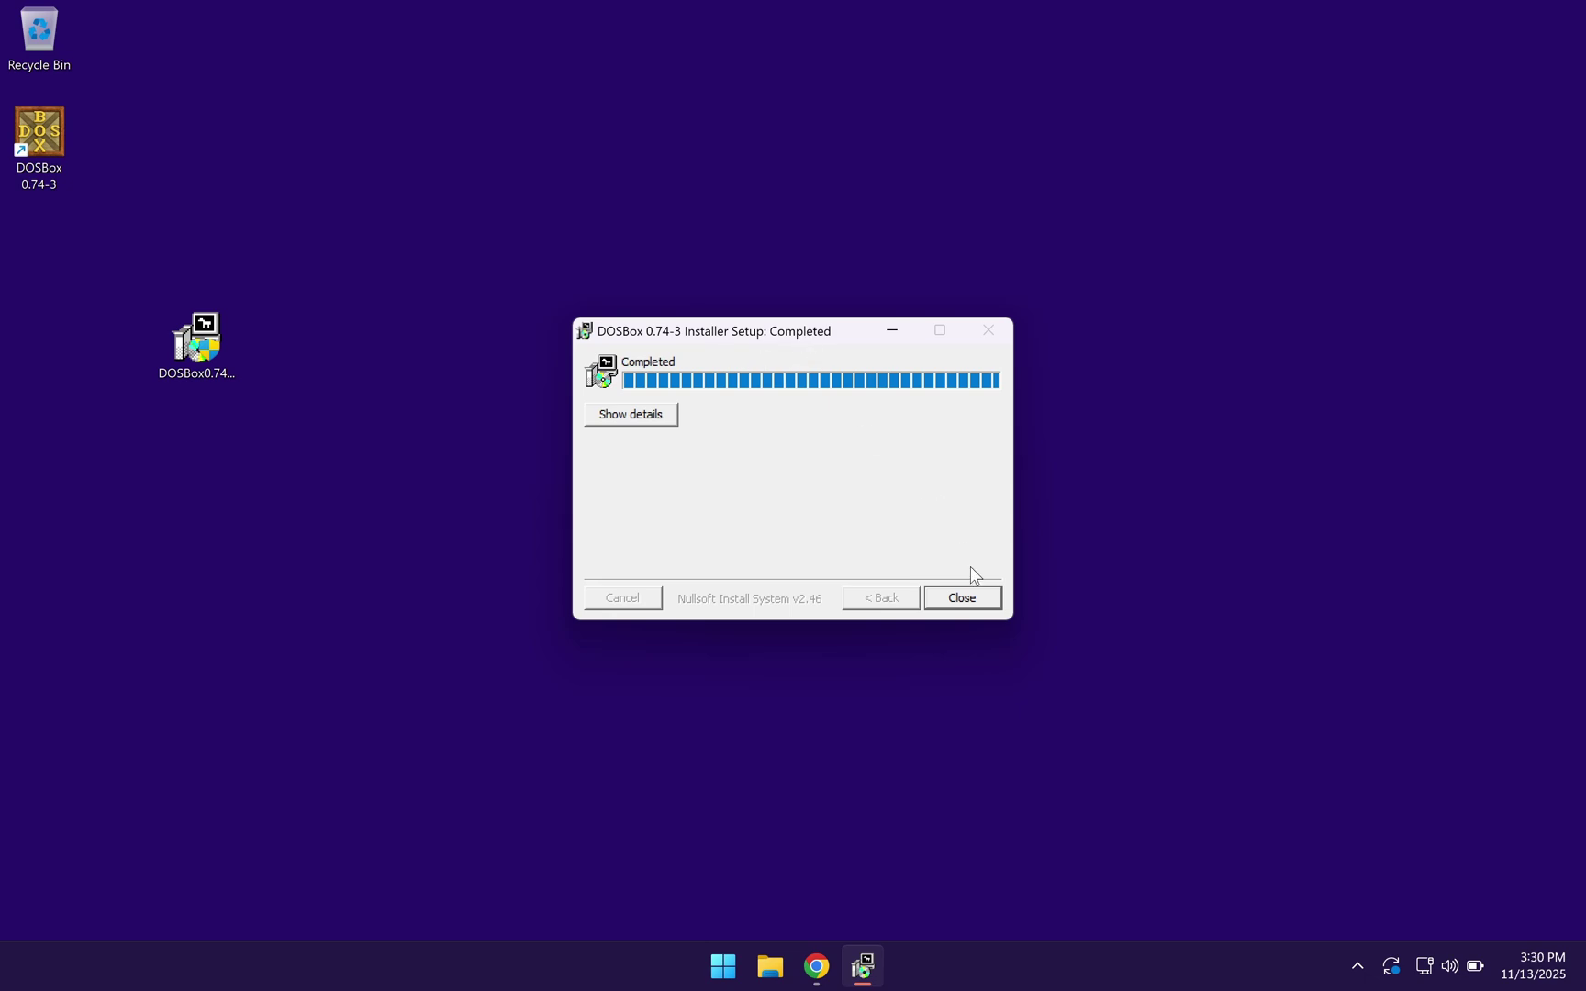
left_click(964, 606)
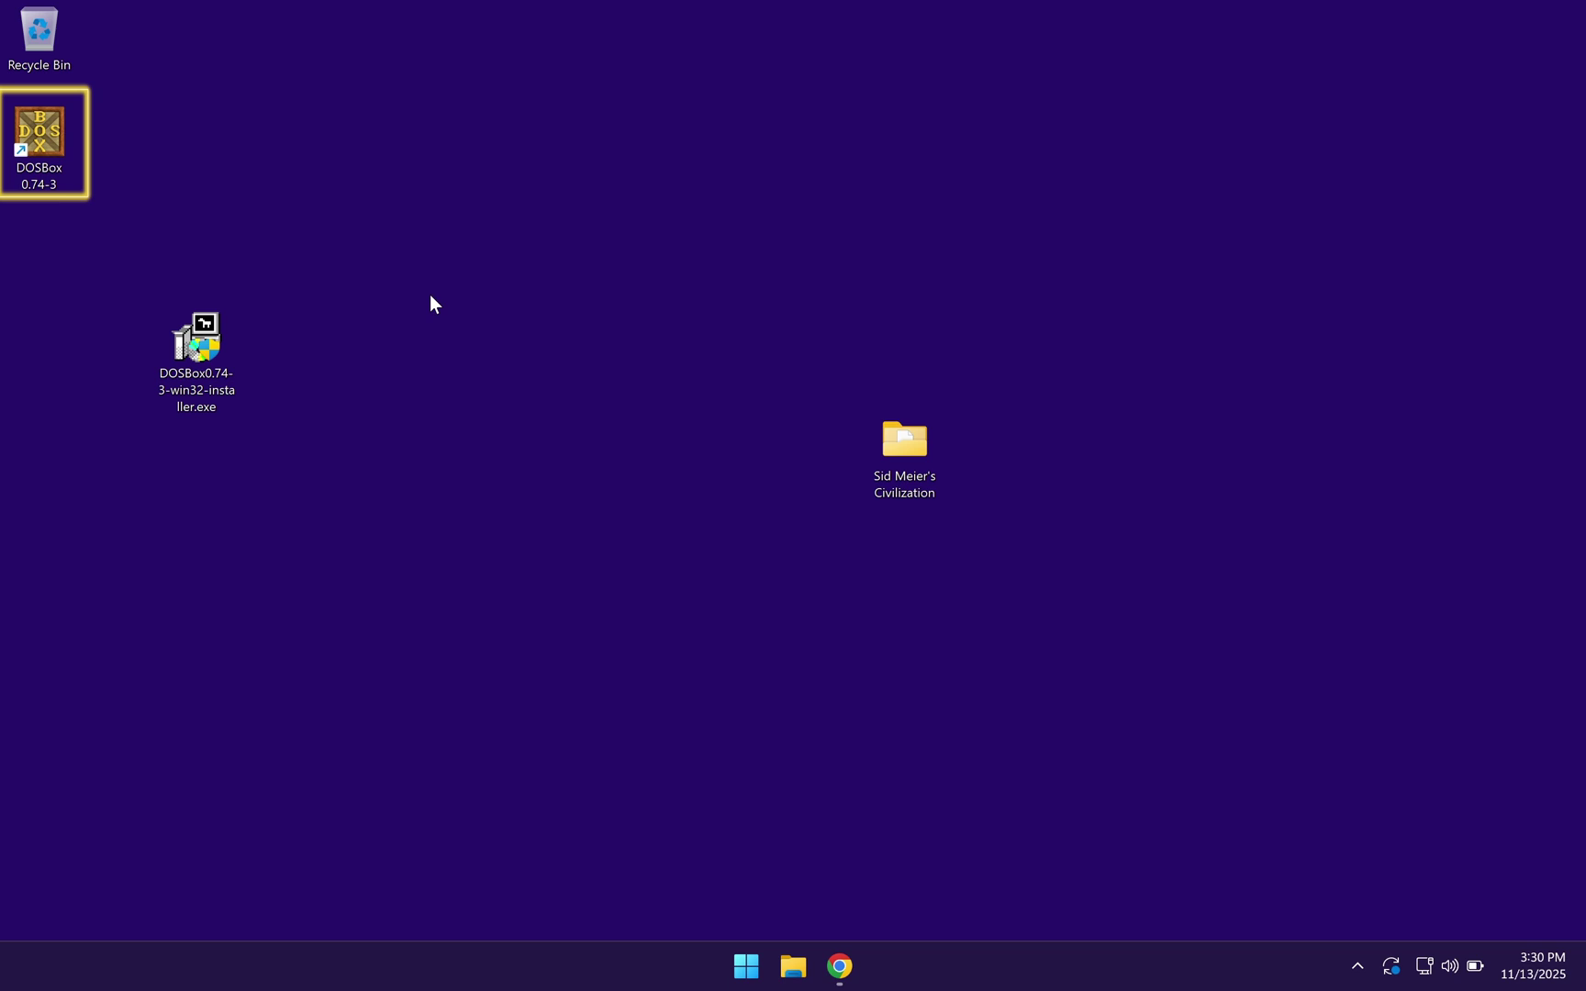
Open the Sid Meier's Civilization folder and launch CIV.EXE with the DOSBox 0.74-3 desktop shortcut
double_click(917, 446)
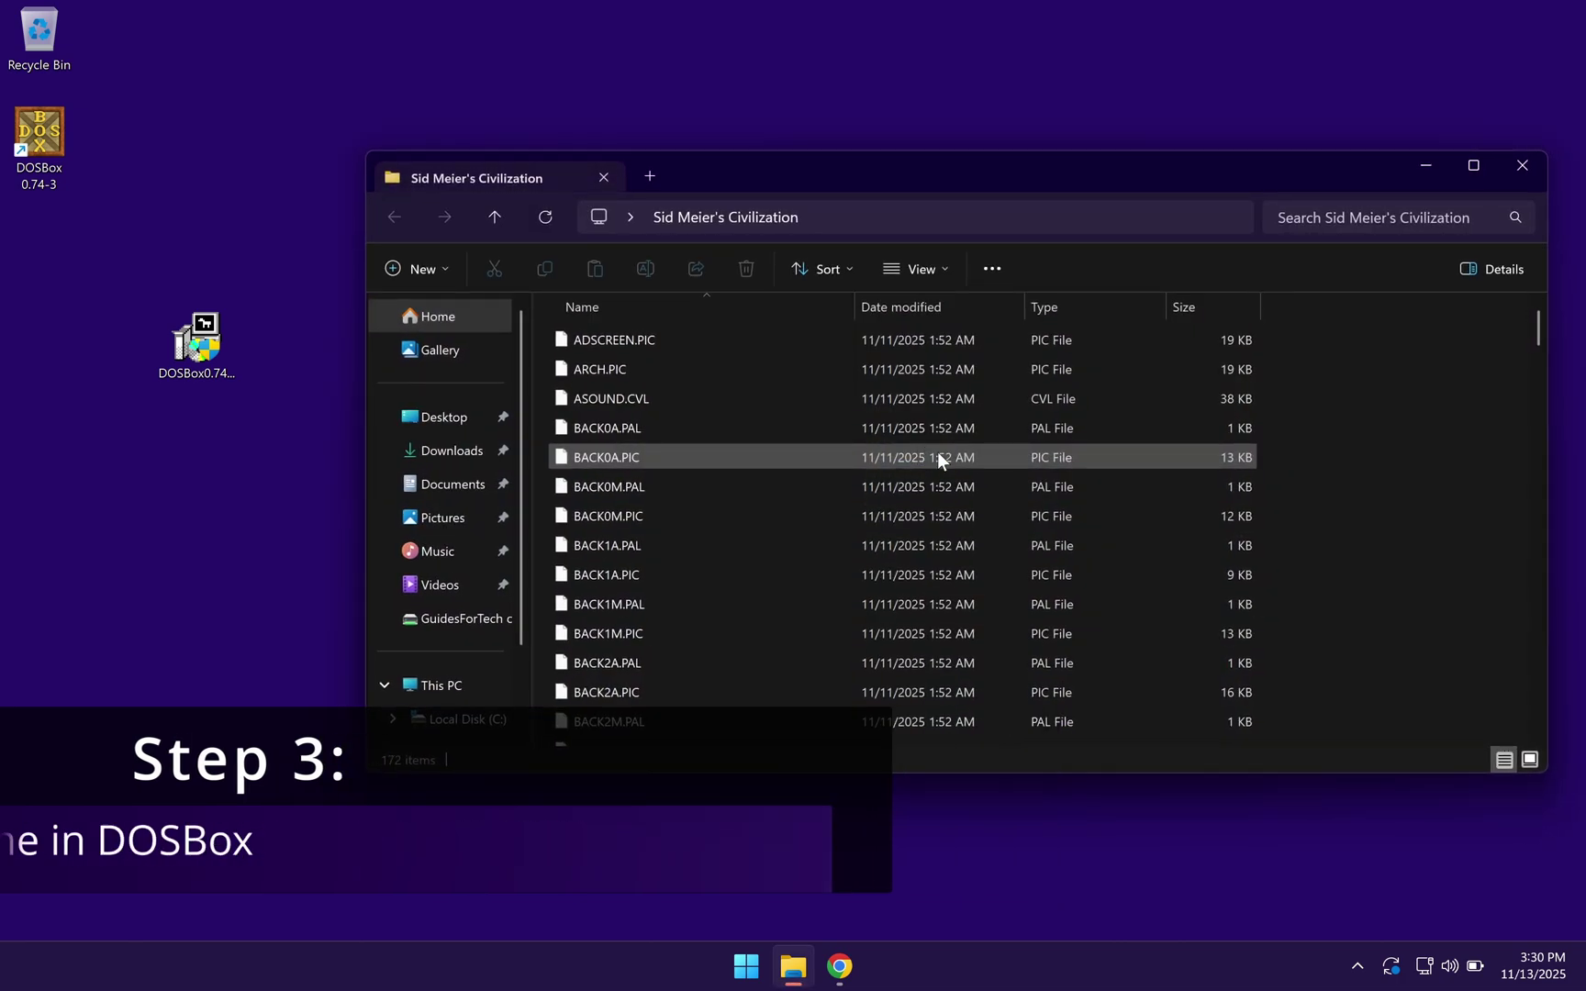
scroll(1173, 448, "down", 1)
scroll(826, 523, "down", 15)
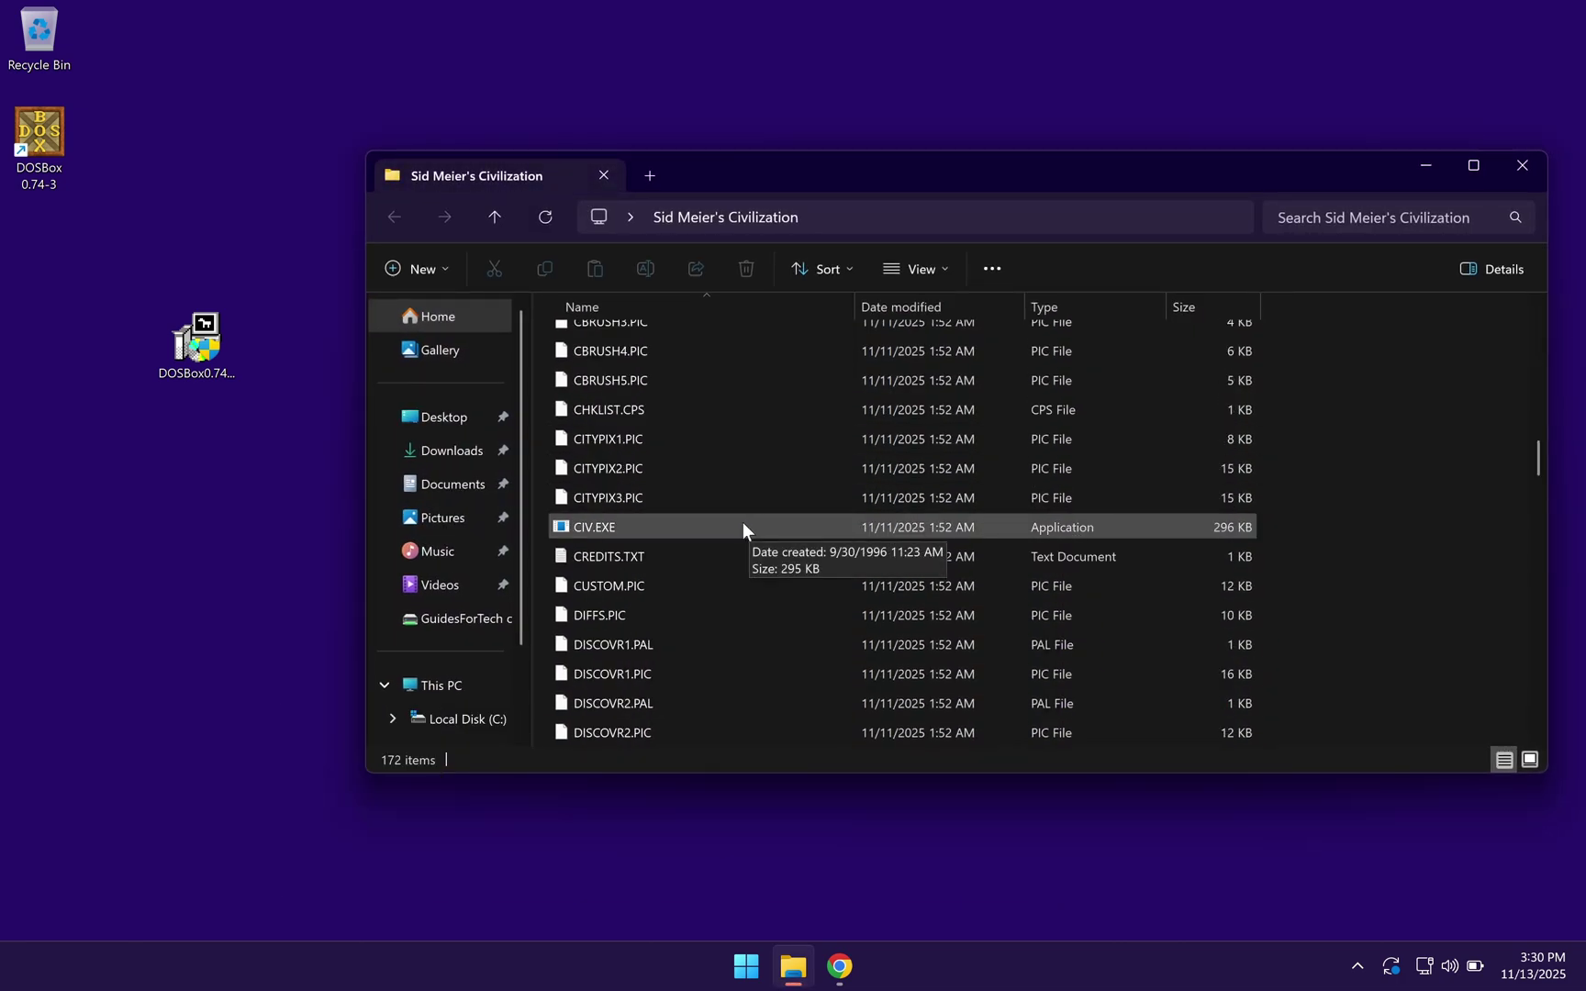
left_click(743, 522)
left_click_drag(714, 528, 52, 174)
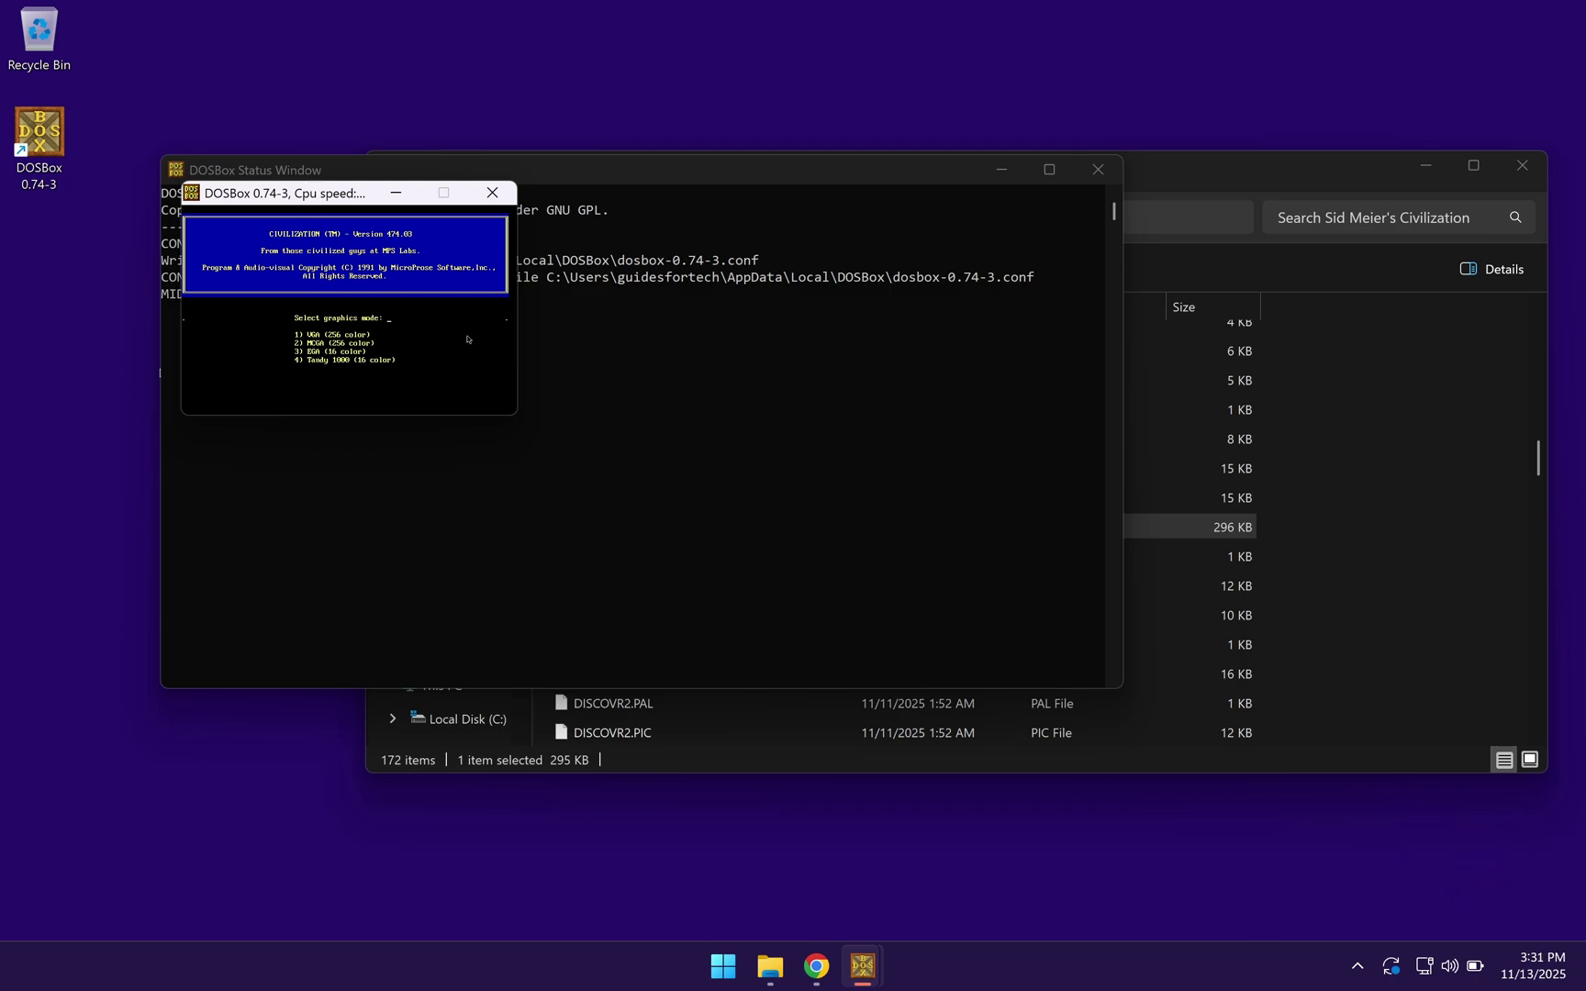
Make DOSBox full screen, choose VGA (256 color) graphics mode and pick option 4 at the following setup prompt
key("alt+Return")
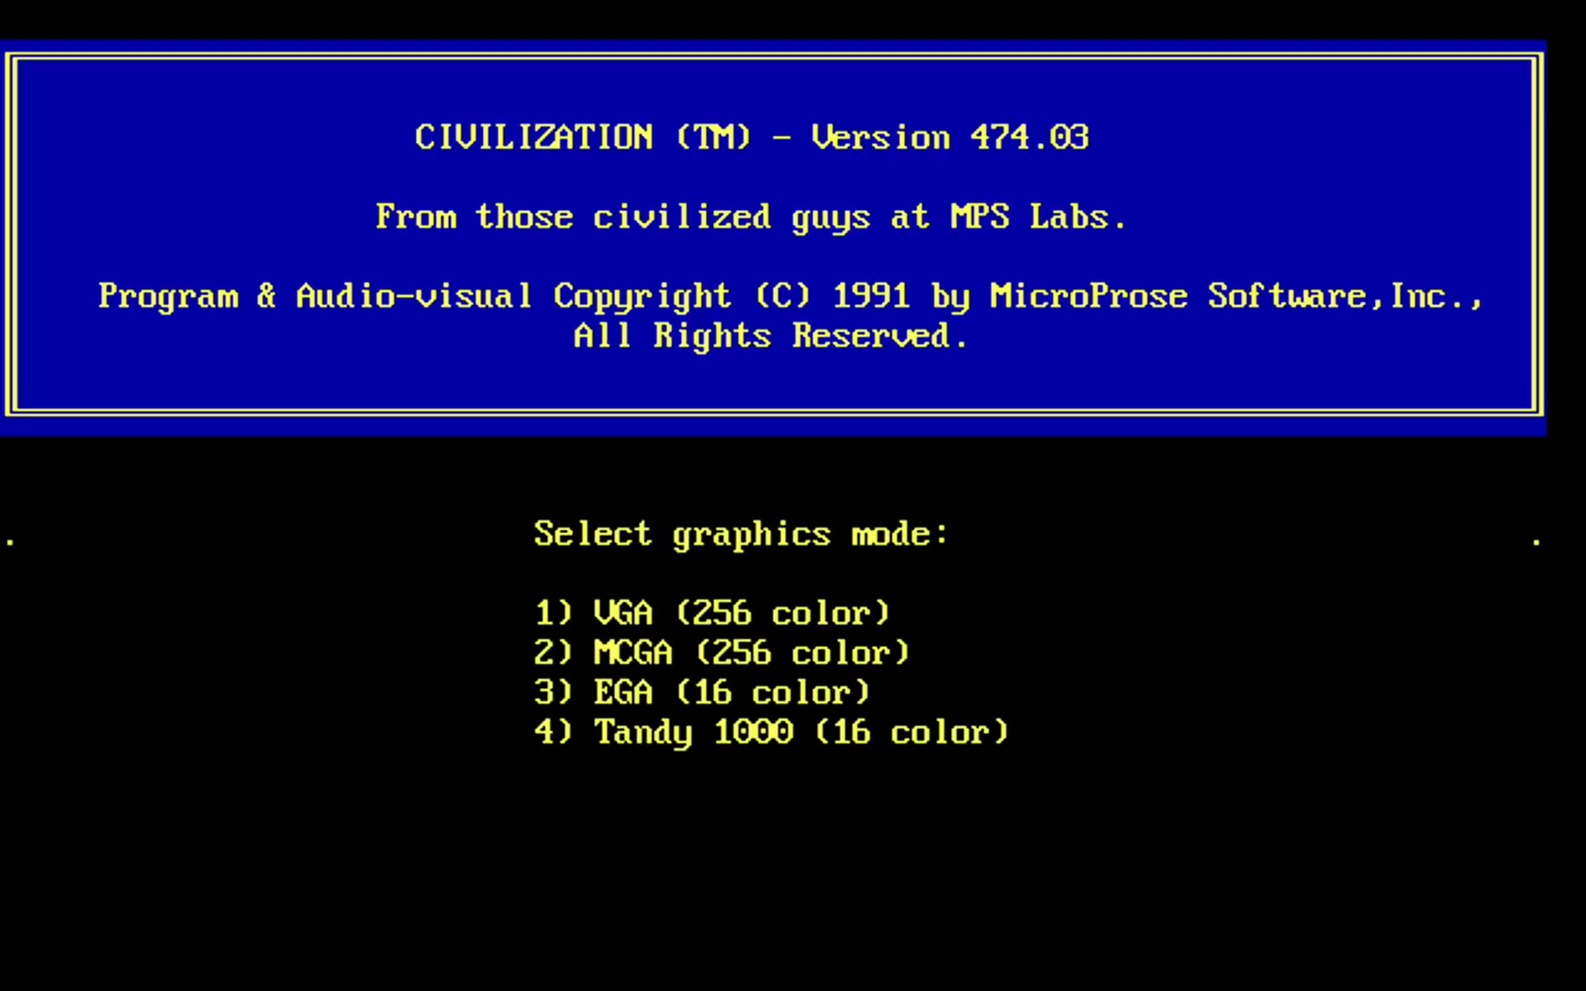
key("1")
key("4")
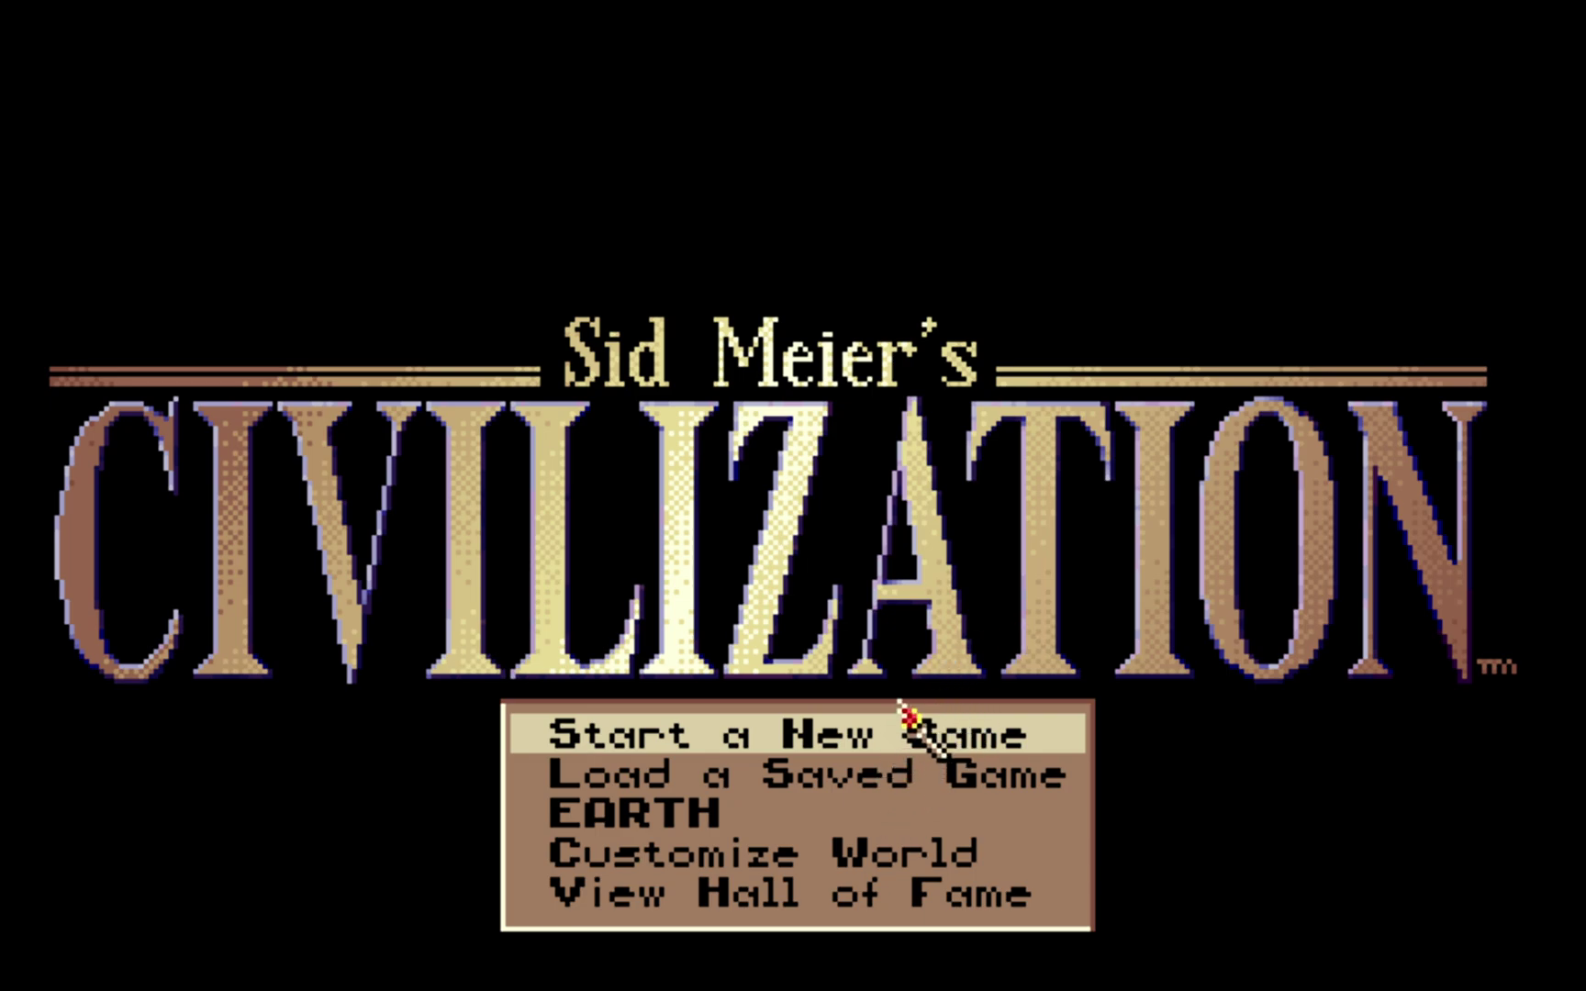
Start a new game with 7 civilizations and choose the Aztec tribe
key("Return")
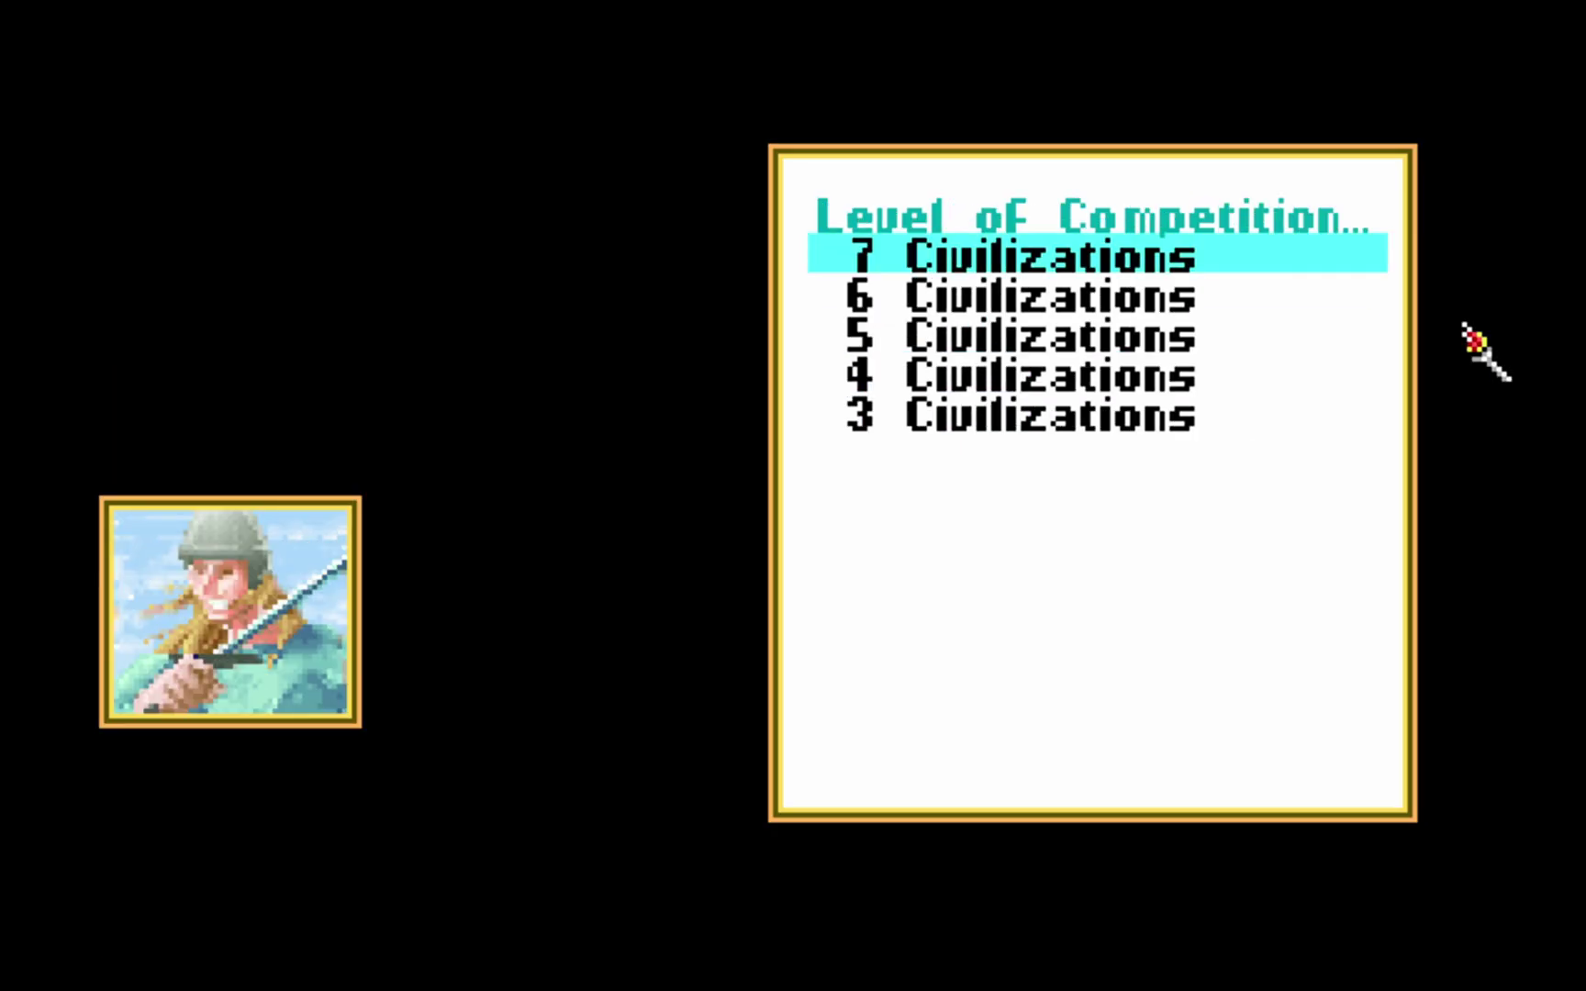
key("Return")
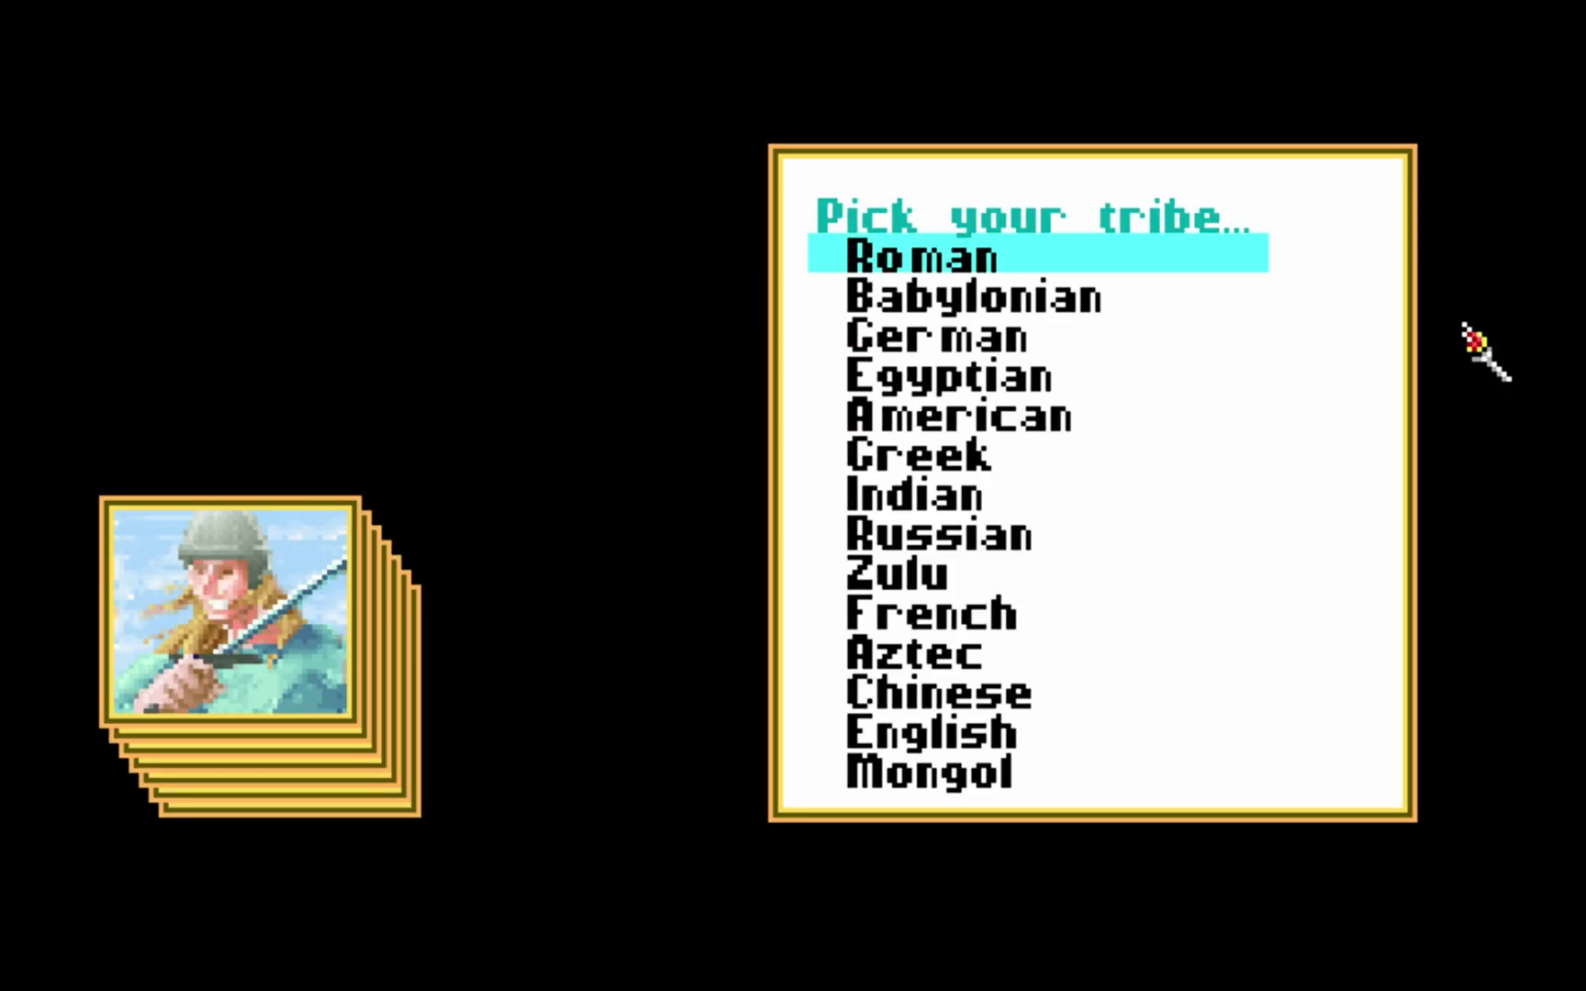
key("Down")
key("Down")
key("Down")
key("Down")
key("Down")
key("Down")
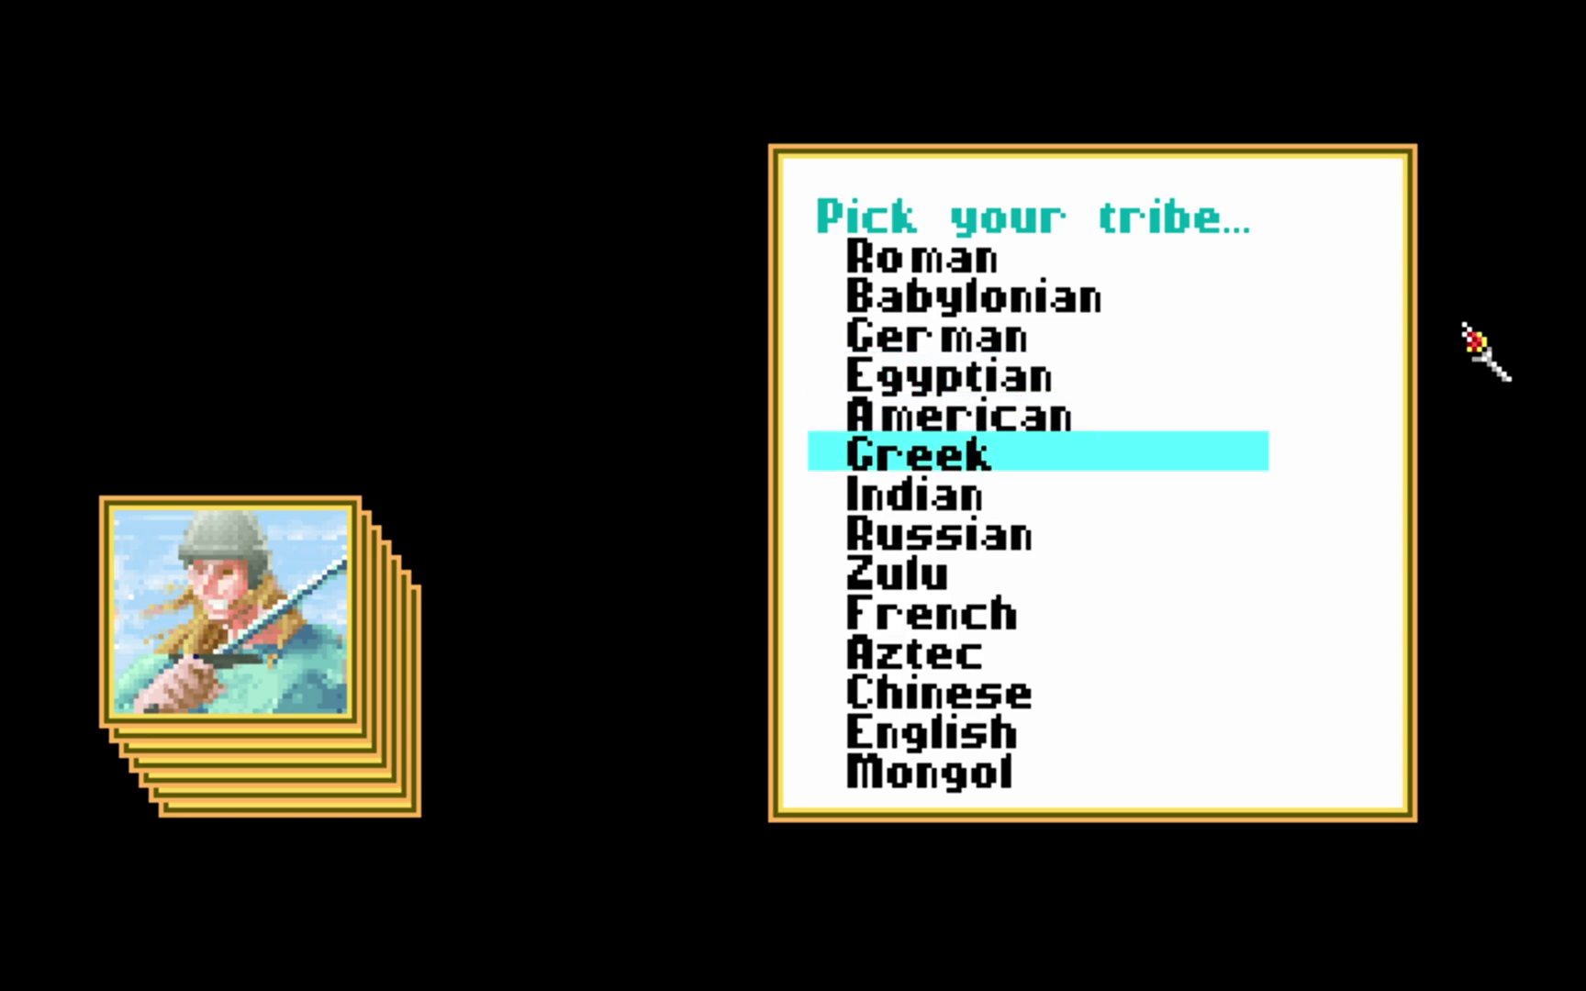
key("Down")
key("Down")
key("Down")
key("Down")
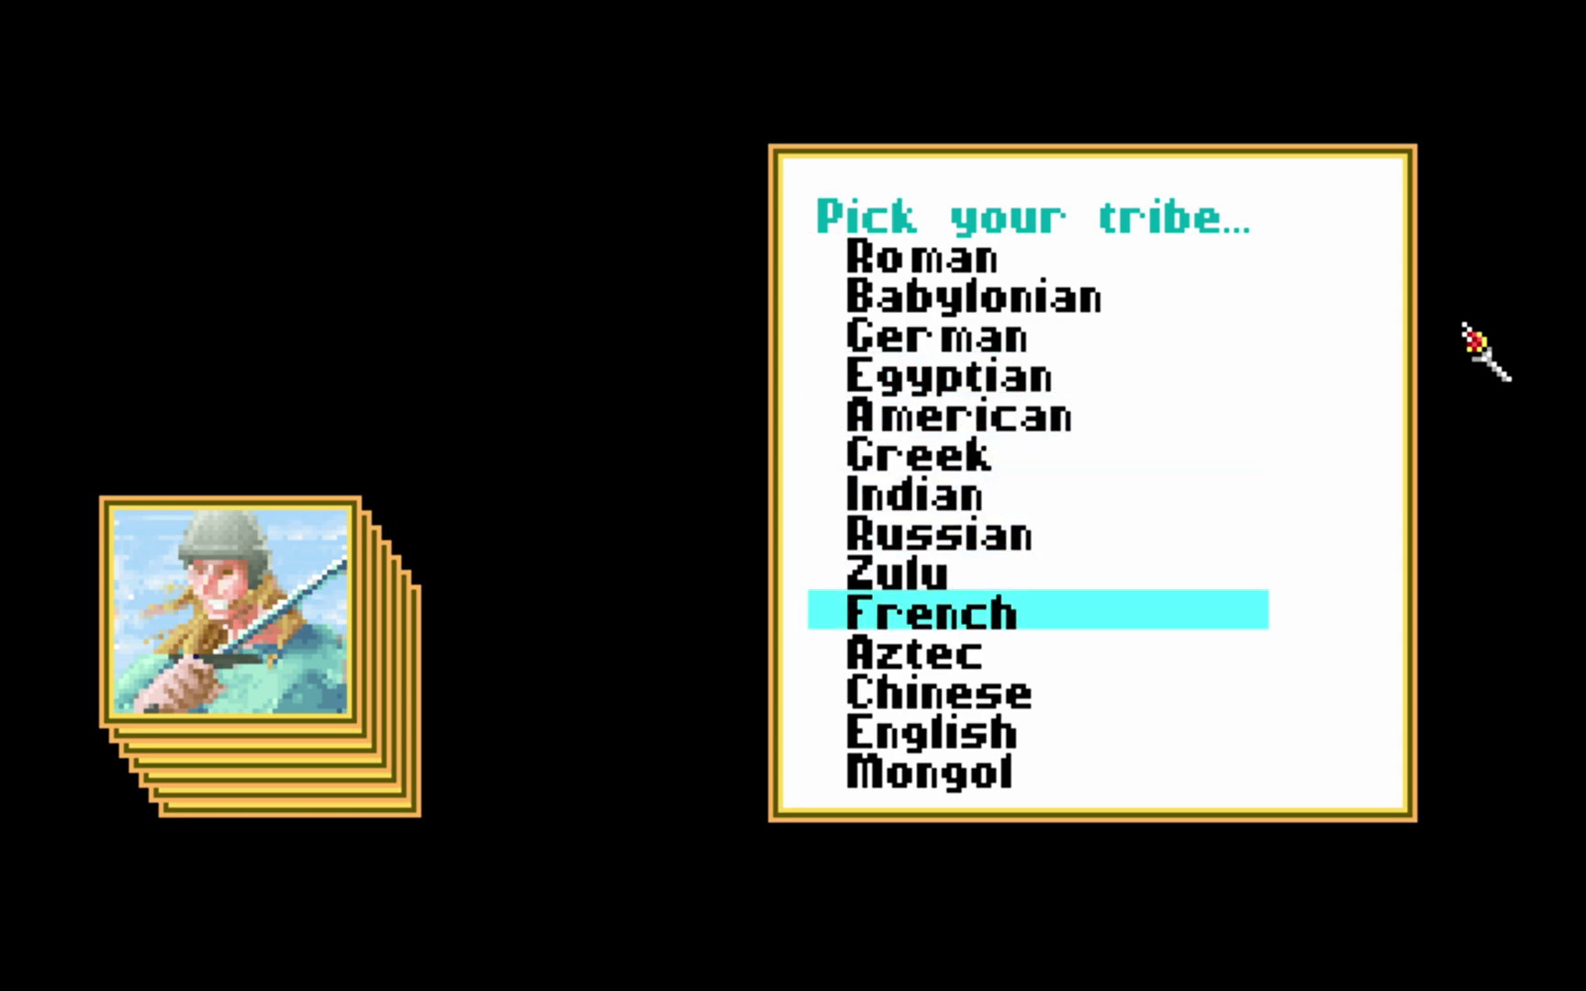
key("Return")
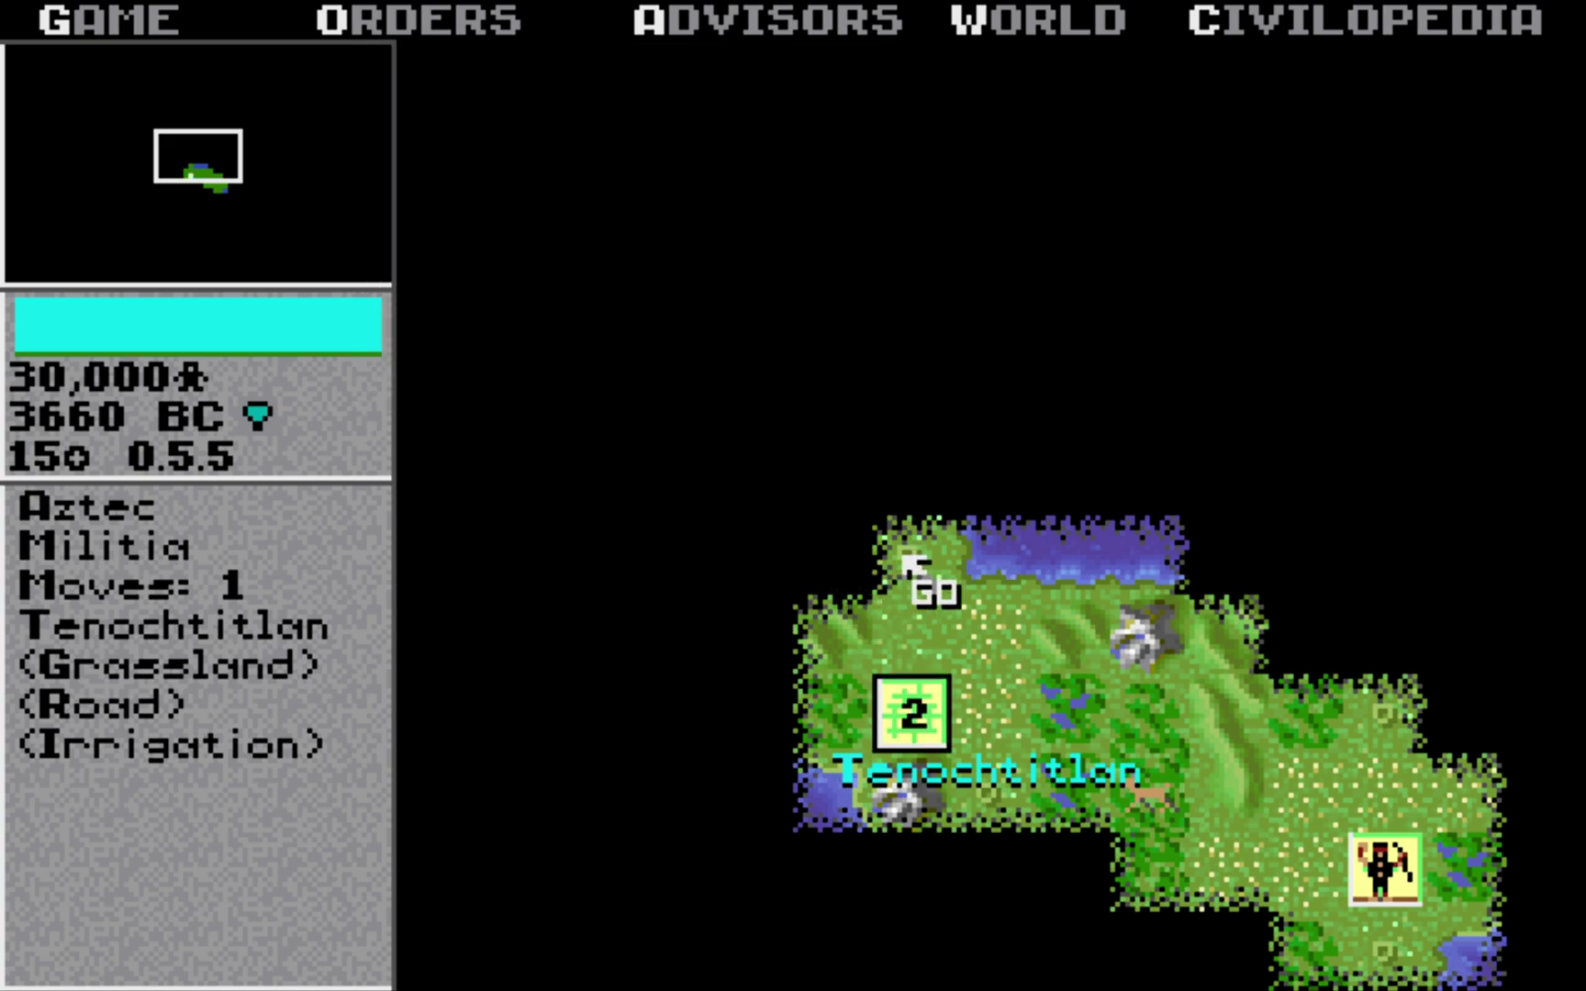
Send the exploring militia by GoTo to the hills northwest of Tenochtitlan and on to the next tile northwest
left_click(831, 642)
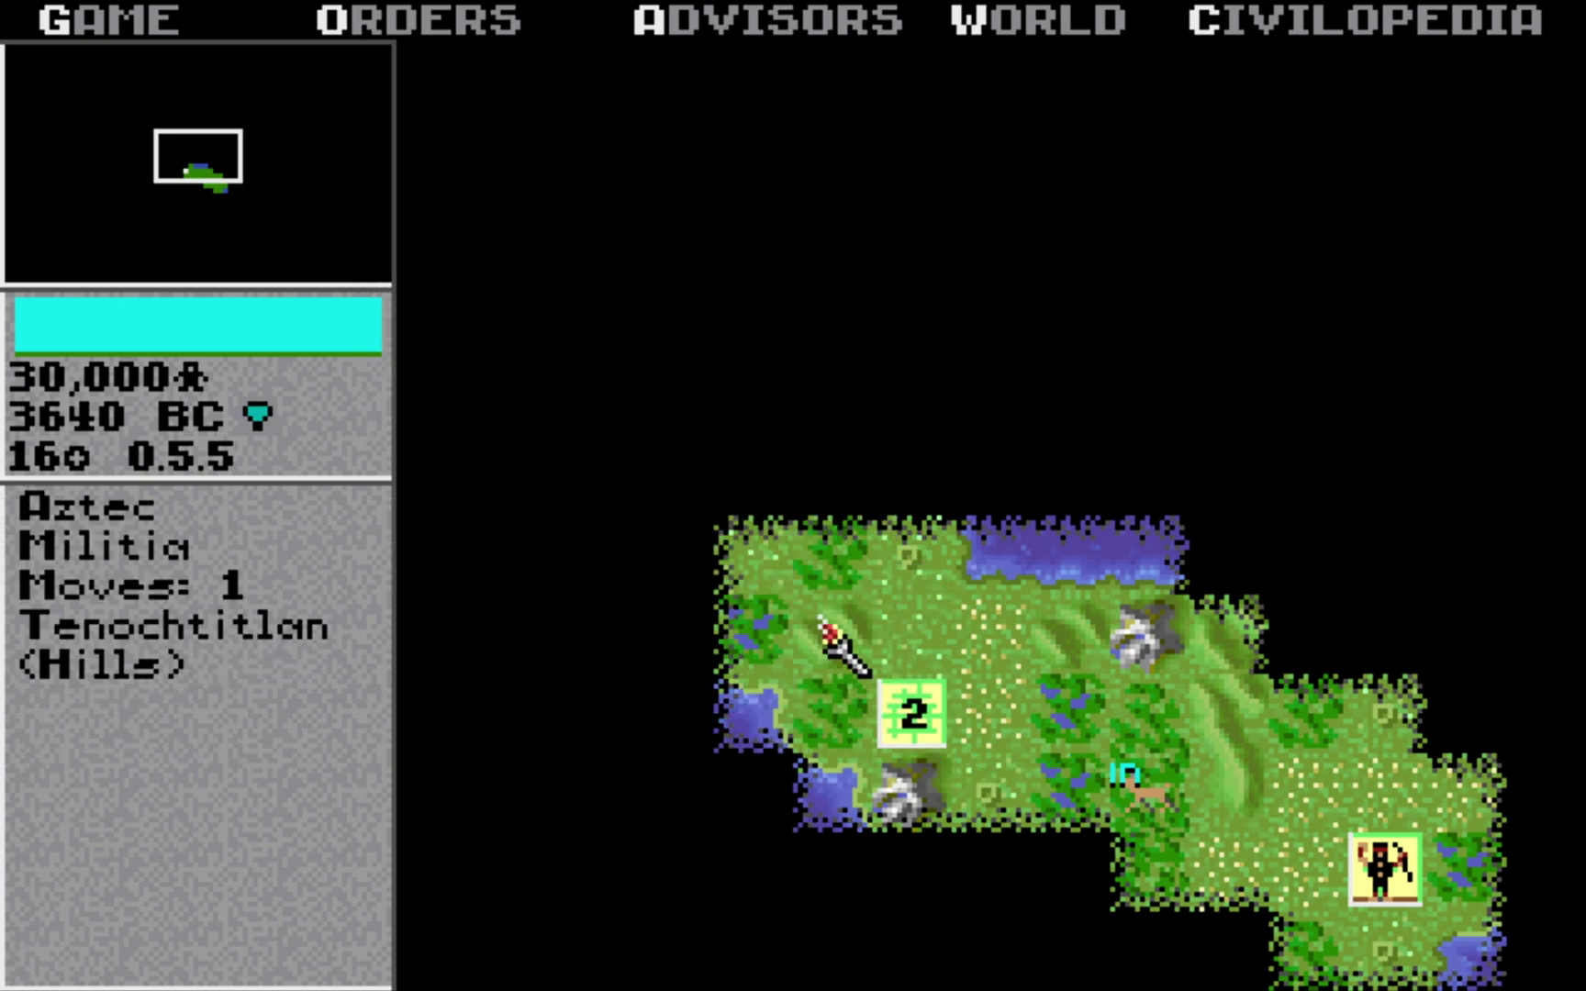
left_click(454, 19)
left_click(451, 240)
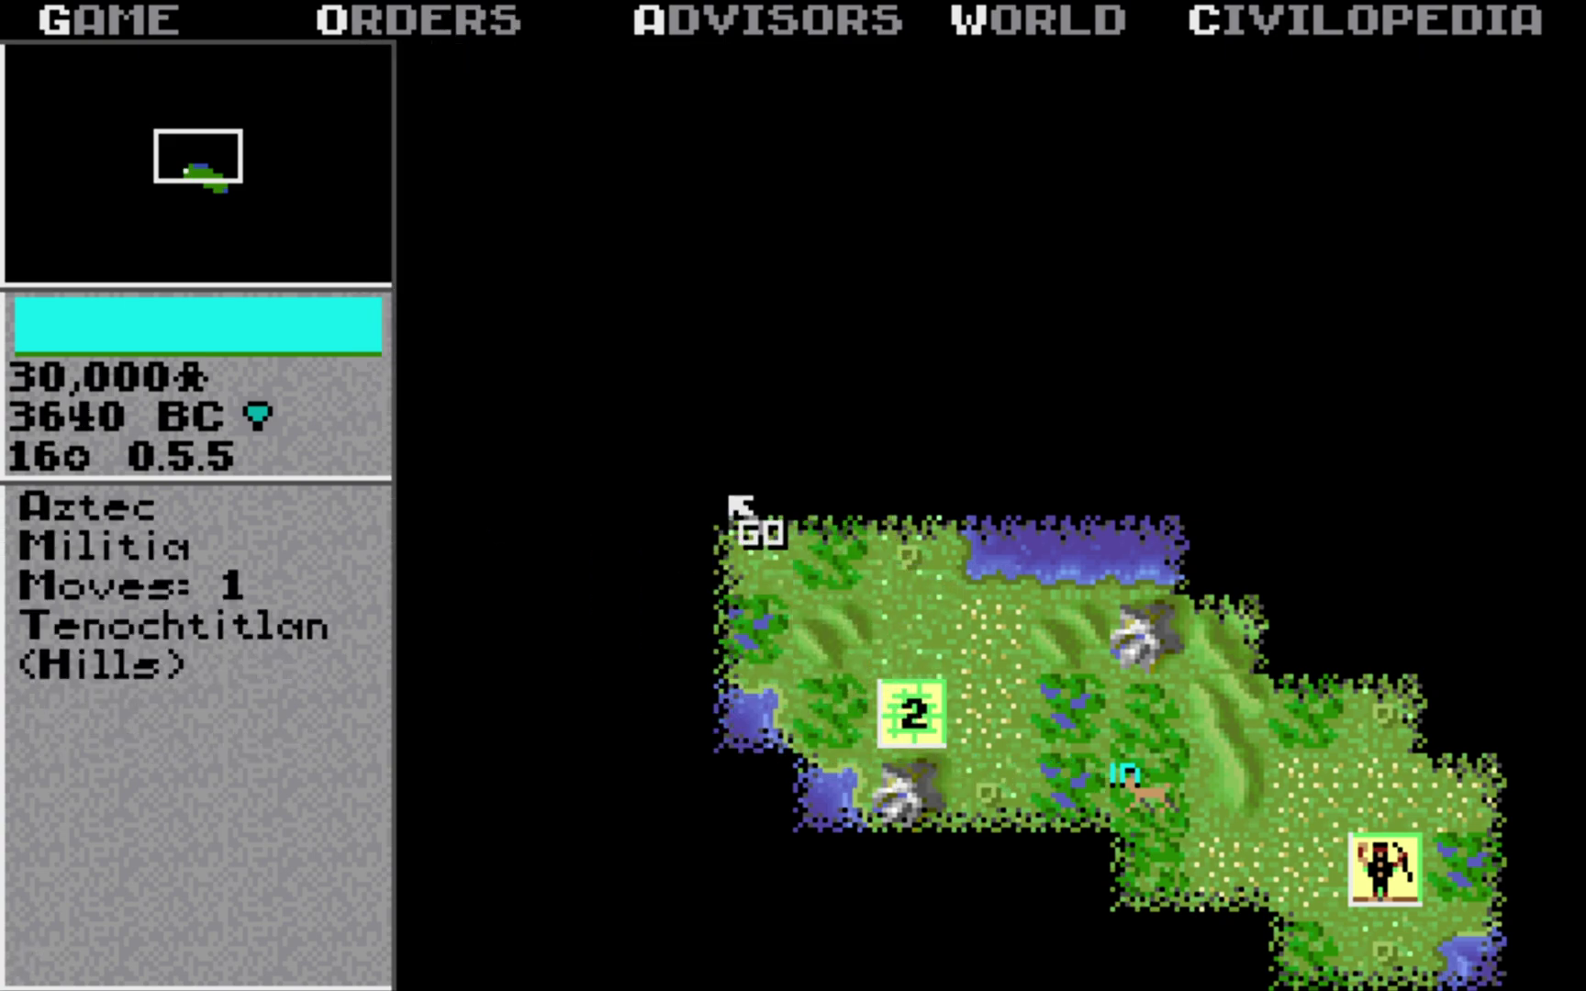
left_click(768, 550)
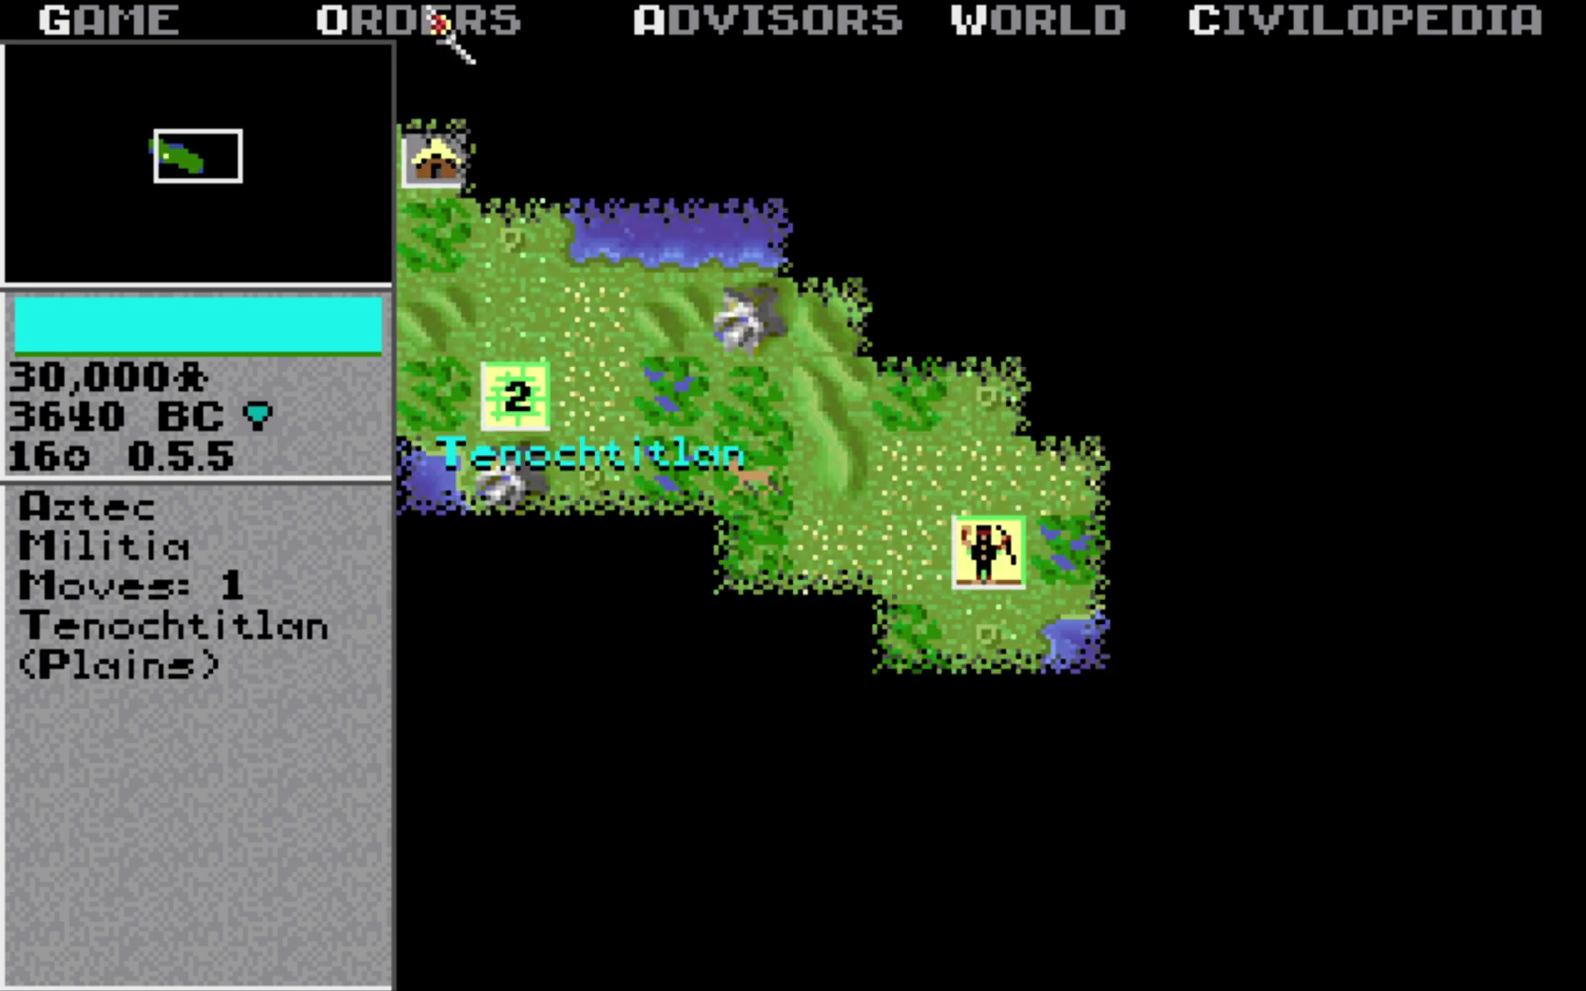
Set the militia on the eastern plains to Sentry and send the other militia by GoTo to the village hut northwest of Tenochtitlan
left_click(400, 20)
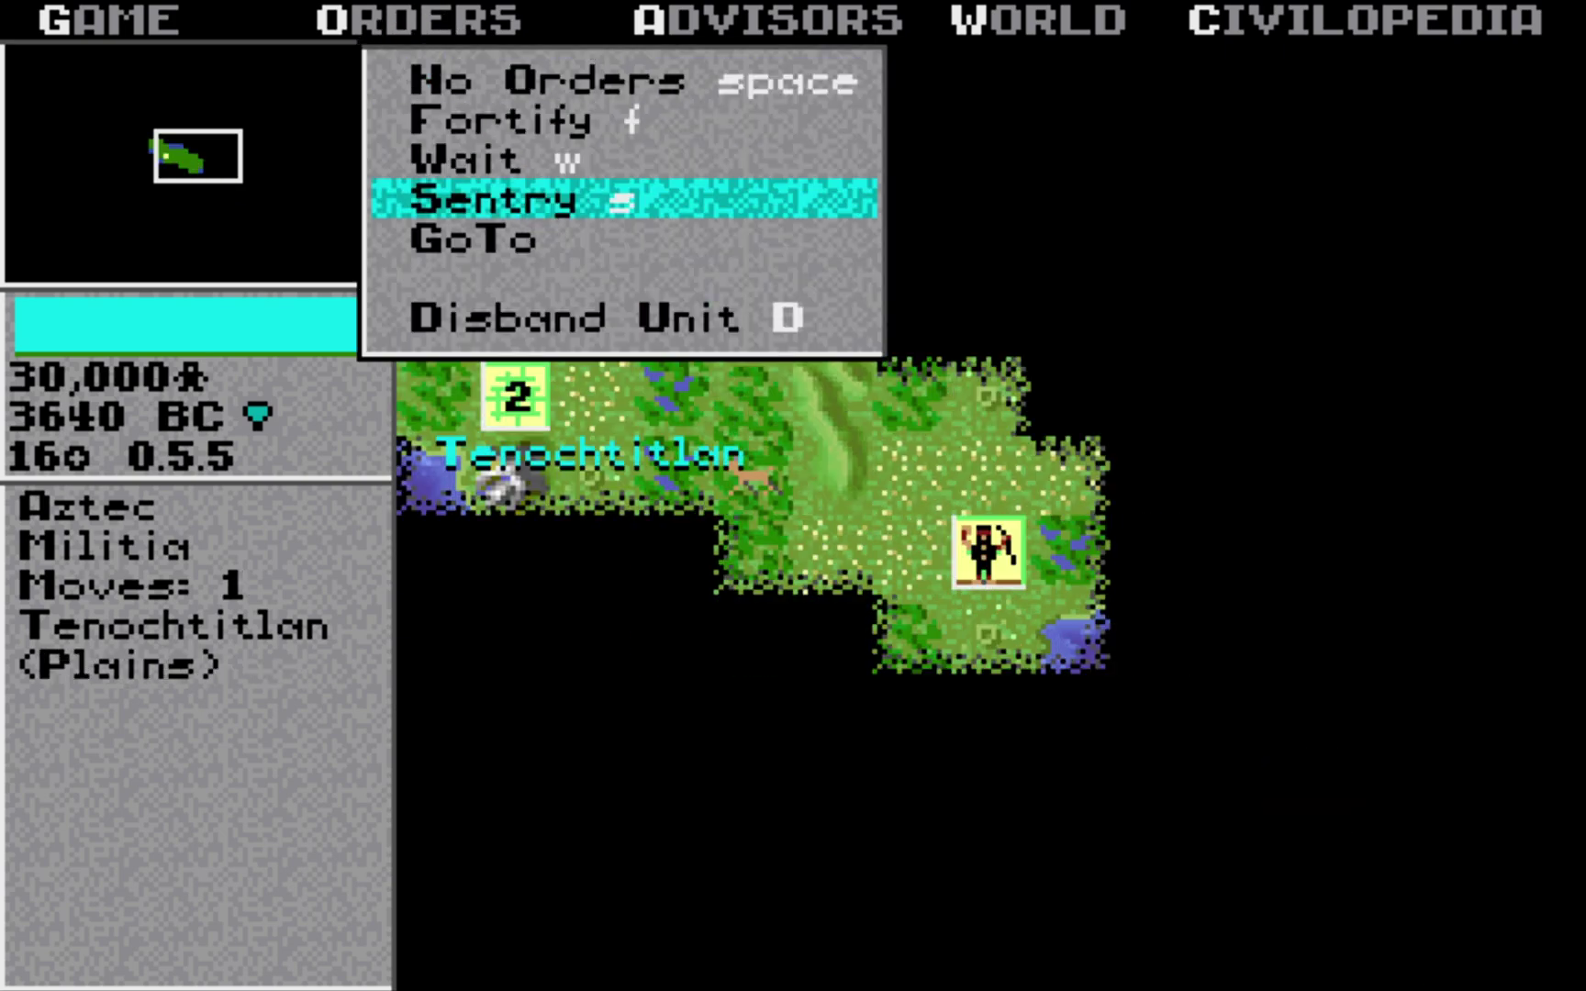
left_click(527, 200)
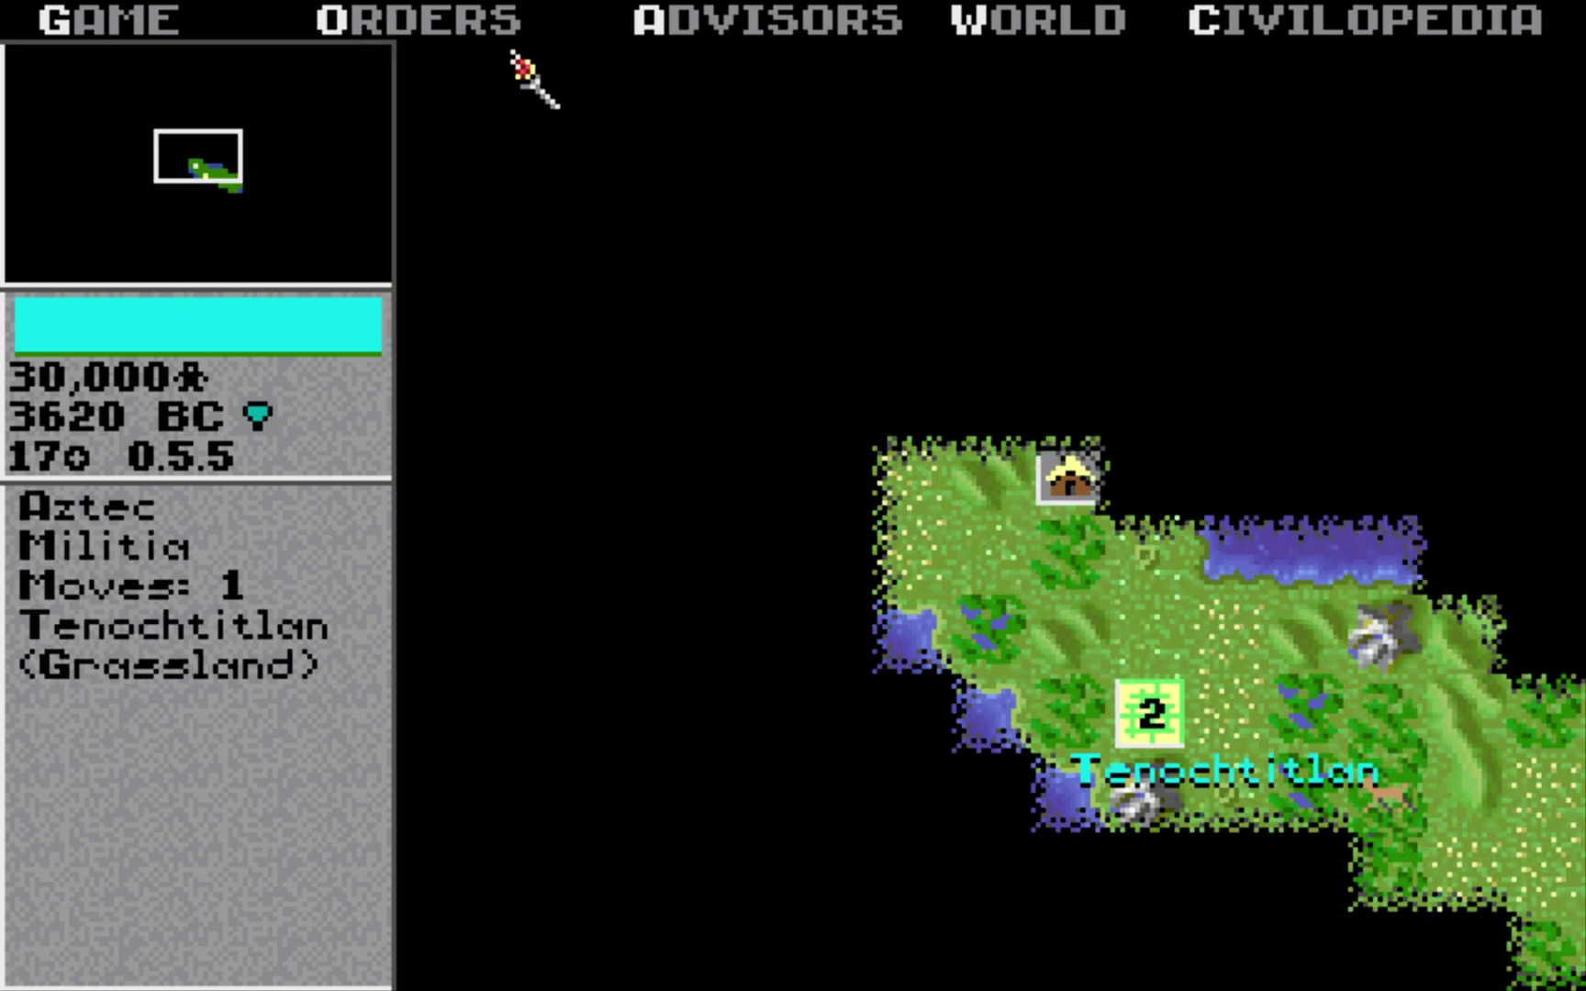
left_click(474, 17)
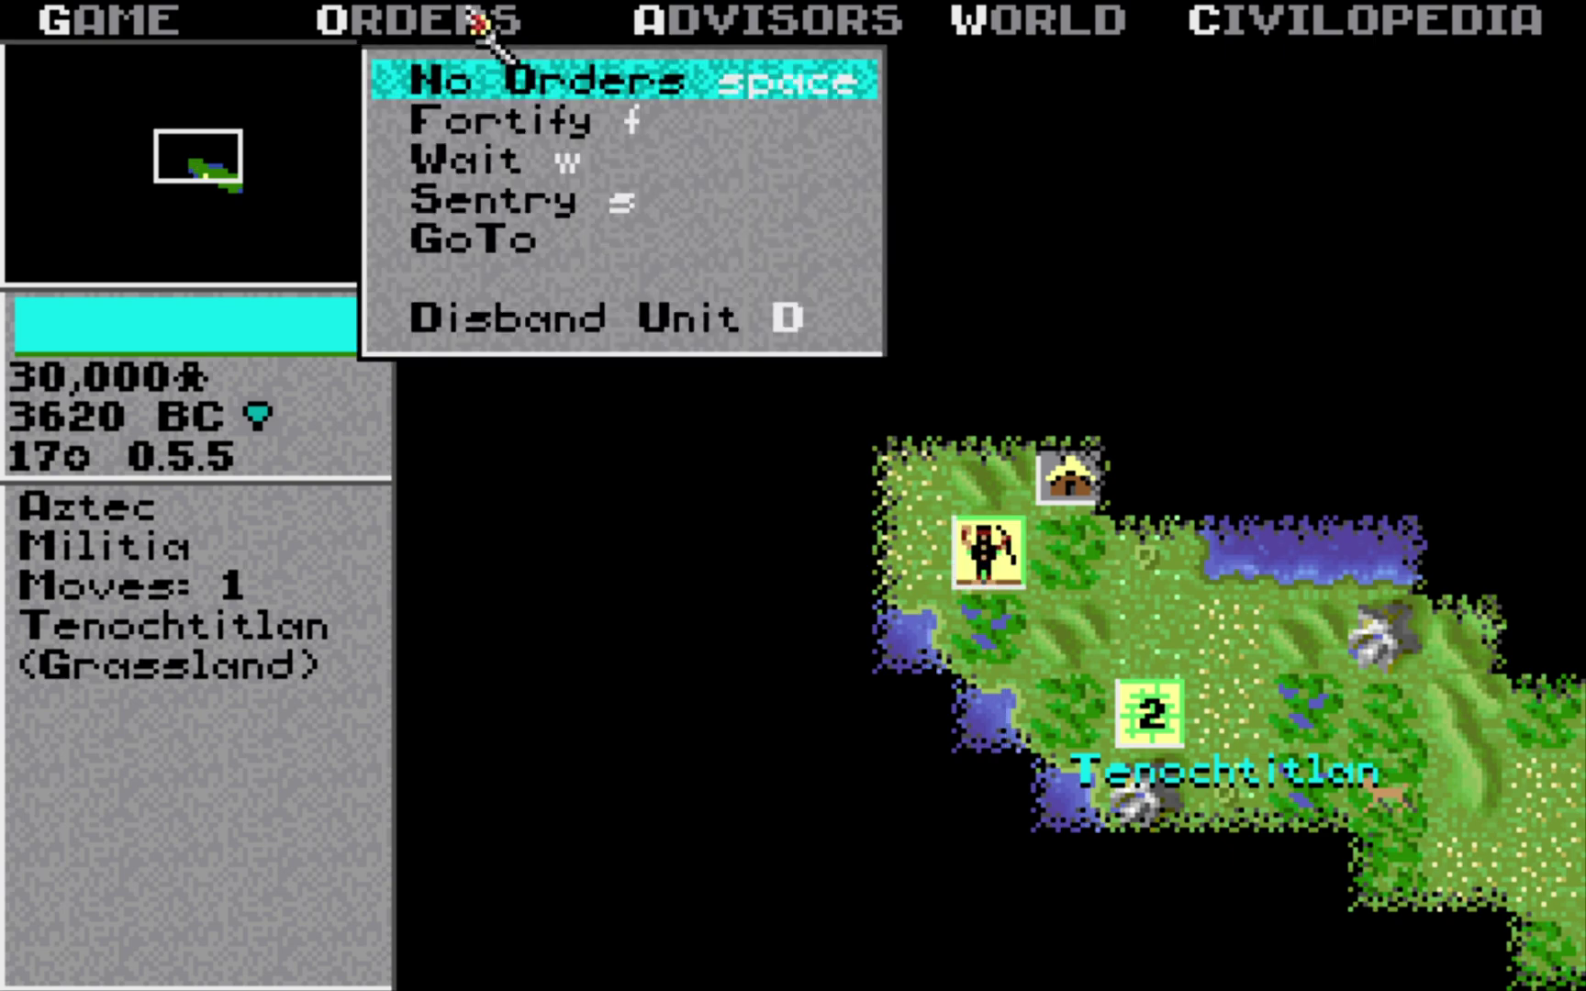
left_click(516, 236)
left_click(1068, 479)
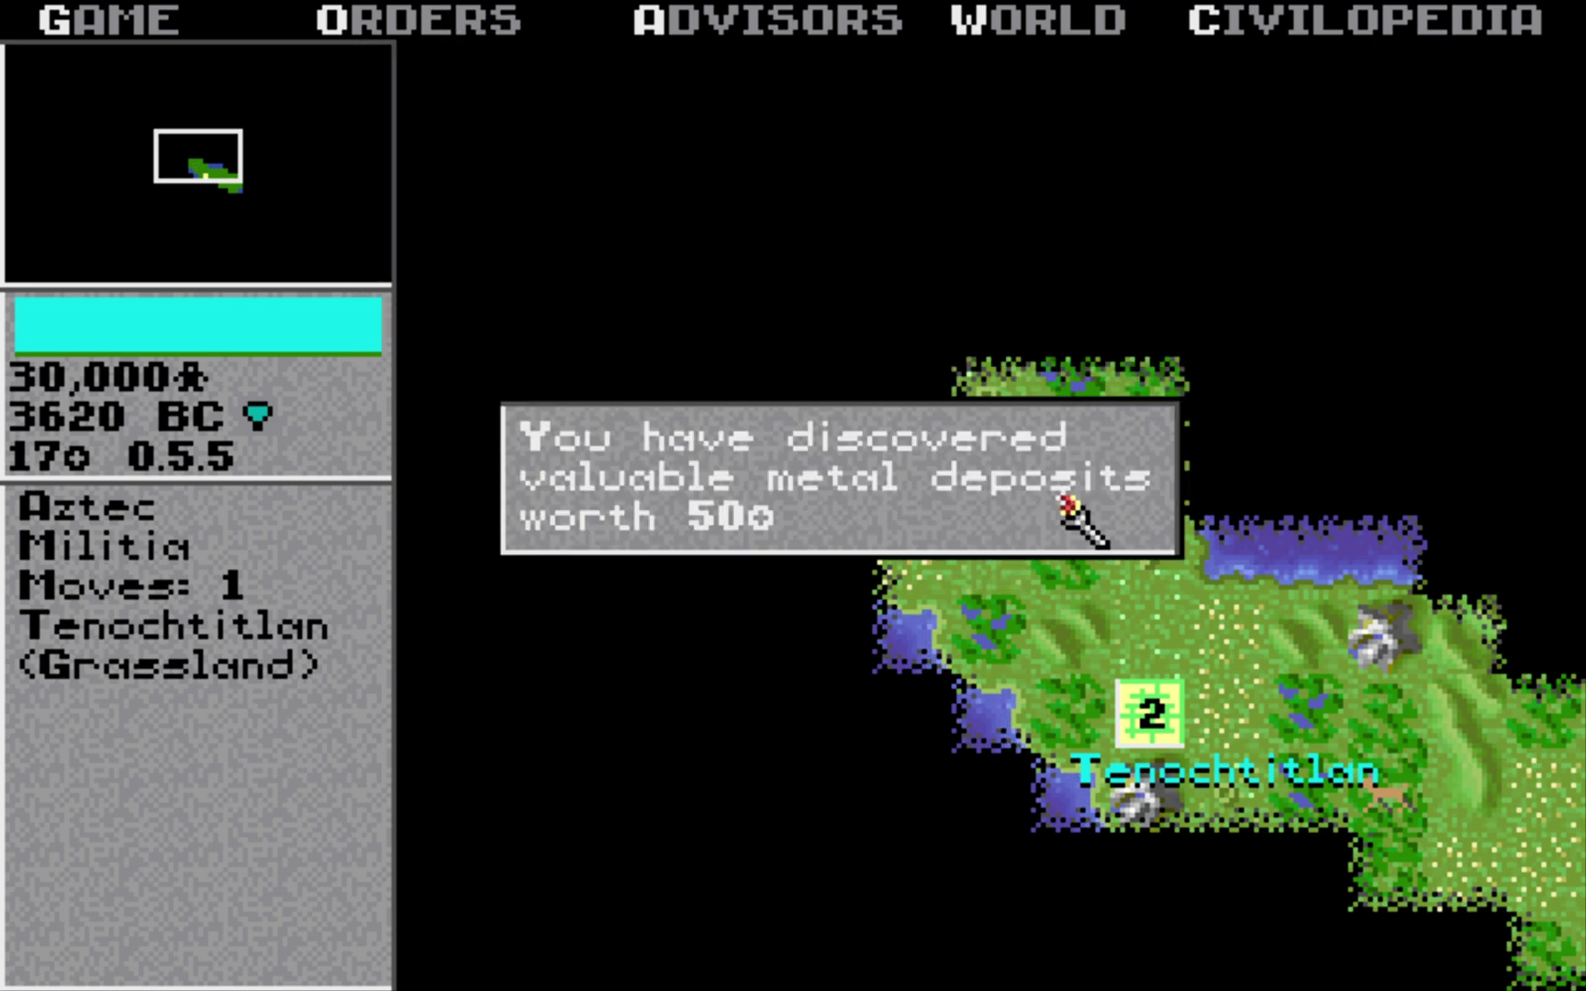